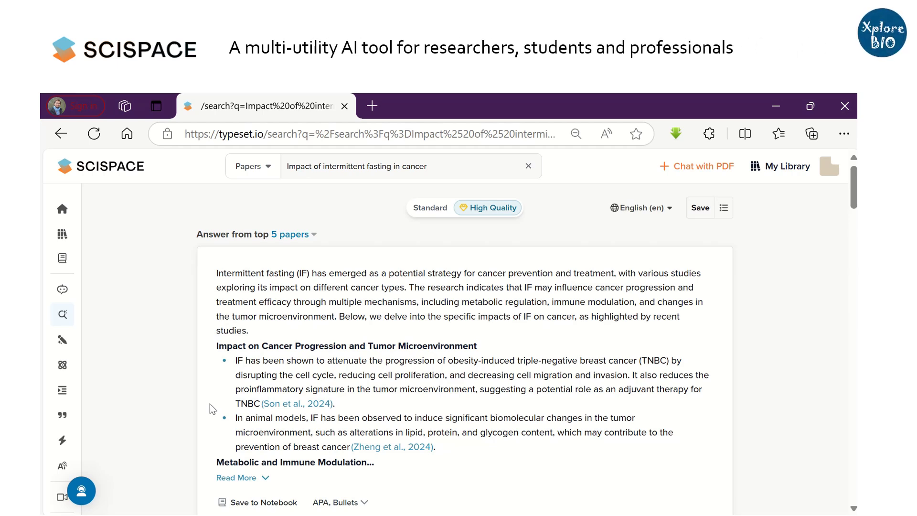
- Page the intermittent fasting papers table right until the Methods Used and Limitations columns show
{"action": "mouse_move", "coordinate": [115, 319]}
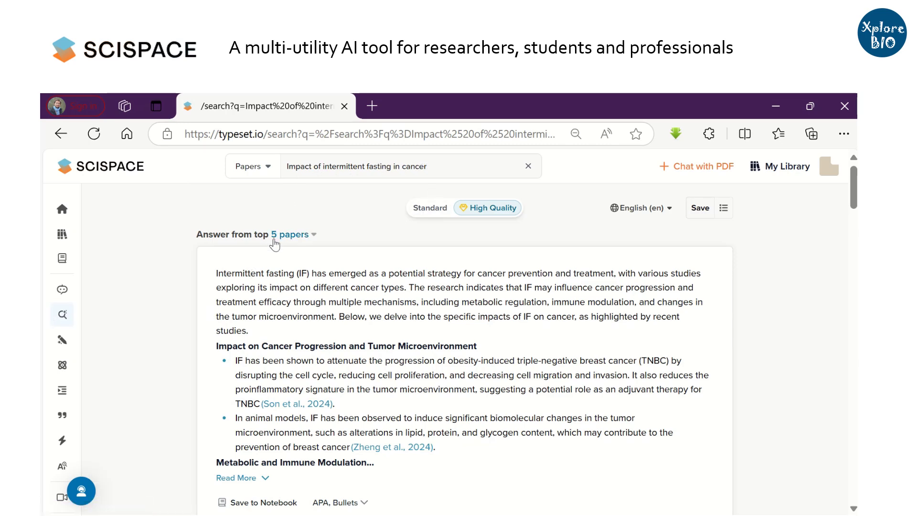
{"action": "scroll", "coordinate": [380, 287], "scroll_direction": "down", "scroll_amount": 5}
{"action": "scroll", "coordinate": [384, 293], "scroll_direction": "up", "scroll_amount": 1}
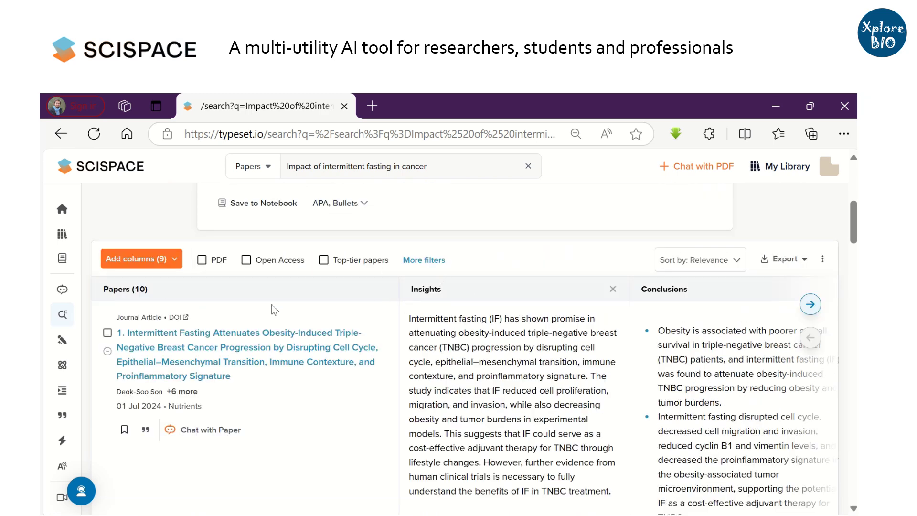
{"action": "scroll", "coordinate": [390, 335], "scroll_direction": "down", "scroll_amount": 10}
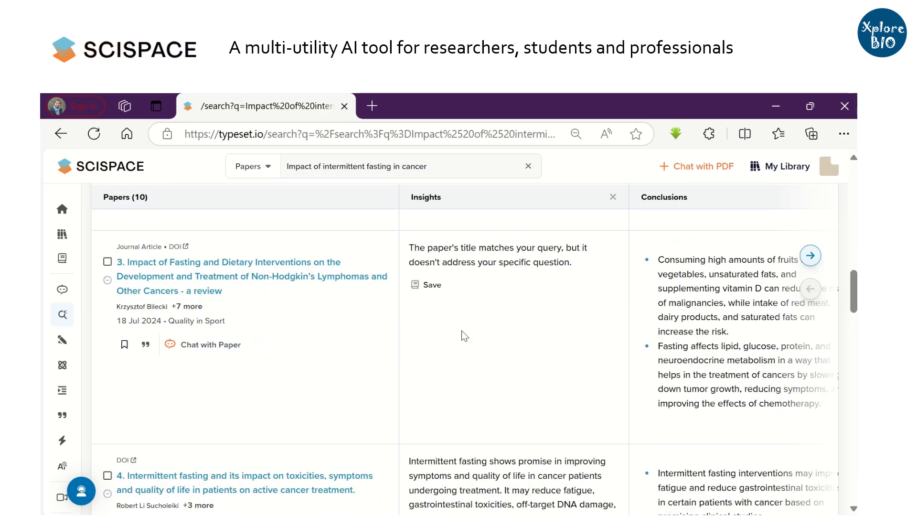
{"action": "scroll", "coordinate": [463, 332], "scroll_direction": "up", "scroll_amount": 9}
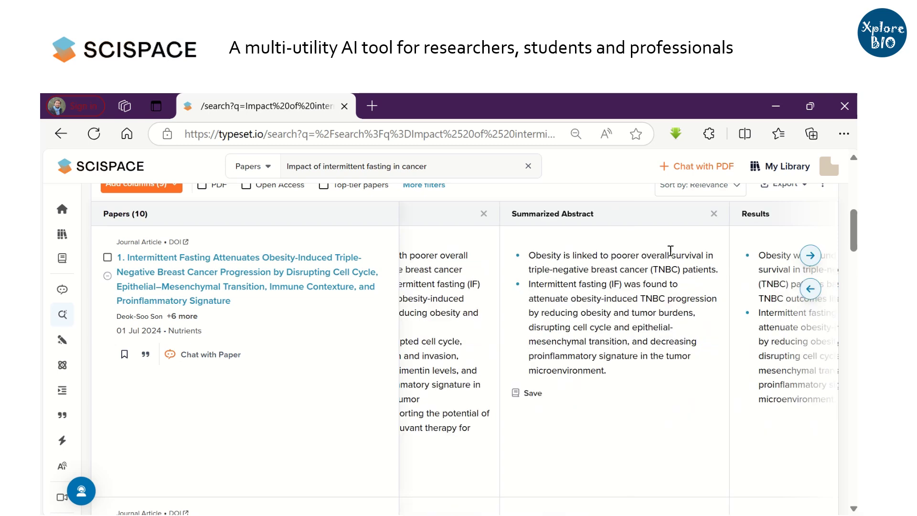
{"action": "left_click", "coordinate": [810, 256]}
{"action": "left_click", "coordinate": [811, 255]}
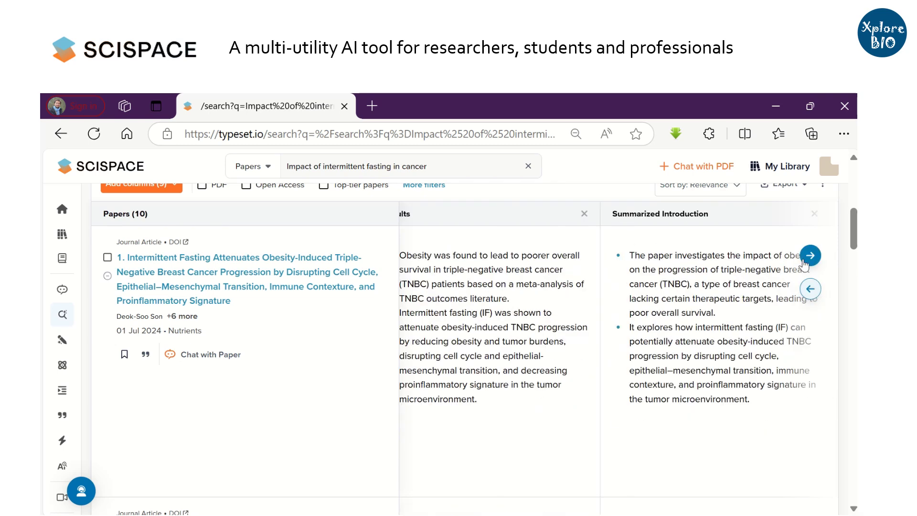
{"action": "left_click", "coordinate": [811, 255]}
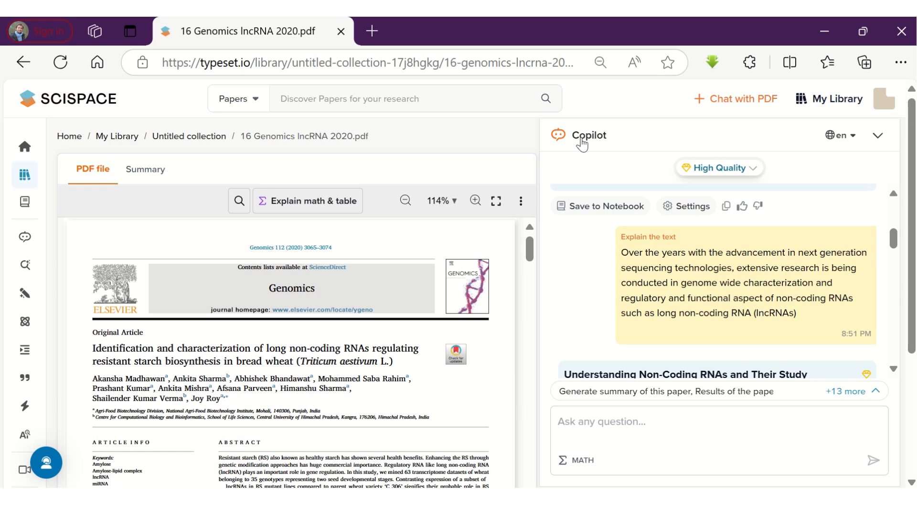
- Expand the full list of Copilot suggested questions with '+13 more'
{"action": "left_click", "coordinate": [871, 394]}
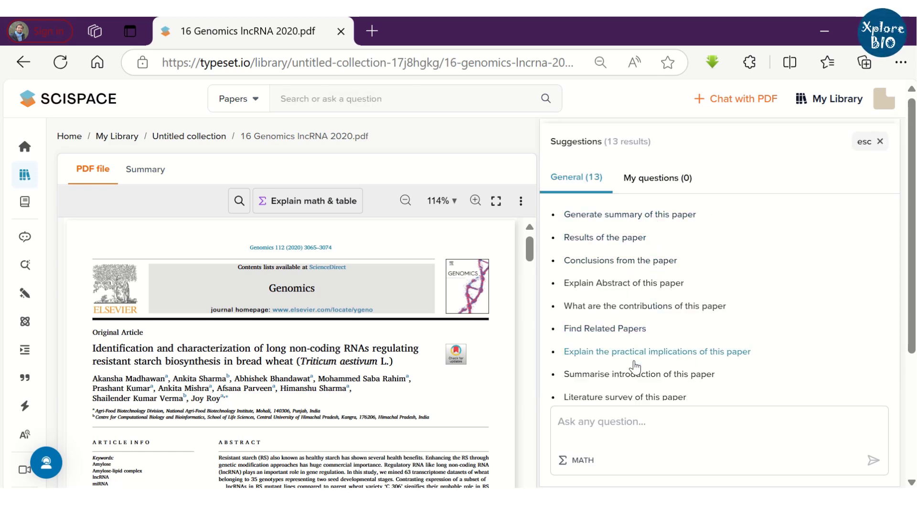
{"action": "scroll", "coordinate": [639, 363], "scroll_direction": "down", "scroll_amount": 2}
{"action": "scroll", "coordinate": [363, 368], "scroll_direction": "down", "scroll_amount": 2}
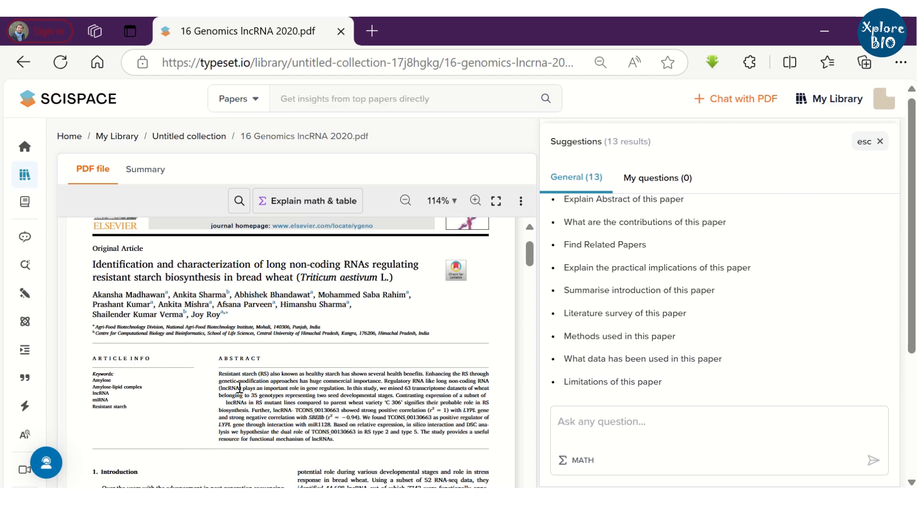
- Select the opening lines of the lncRNA paper's abstract to get the explain, summarize and save actions
{"action": "left_click_drag", "start_coordinate": [220, 374], "coordinate": [382, 381]}
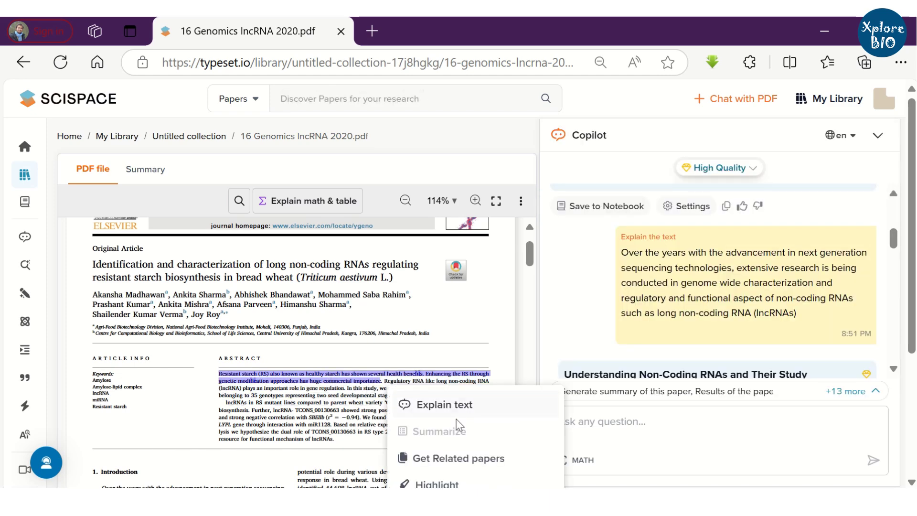
{"action": "scroll", "coordinate": [458, 412], "scroll_direction": "down", "scroll_amount": 2}
{"action": "mouse_move", "coordinate": [69, 235]}
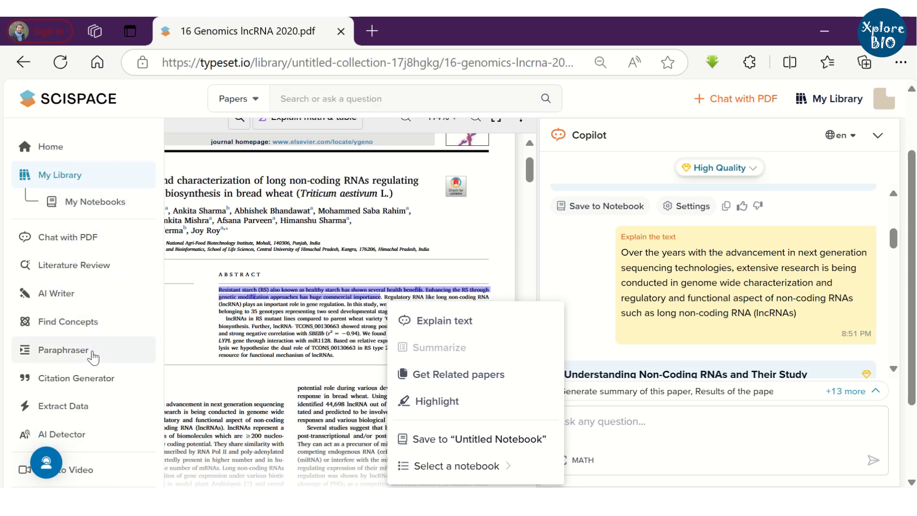
{"action": "scroll", "coordinate": [92, 364], "scroll_direction": "down", "scroll_amount": 2}
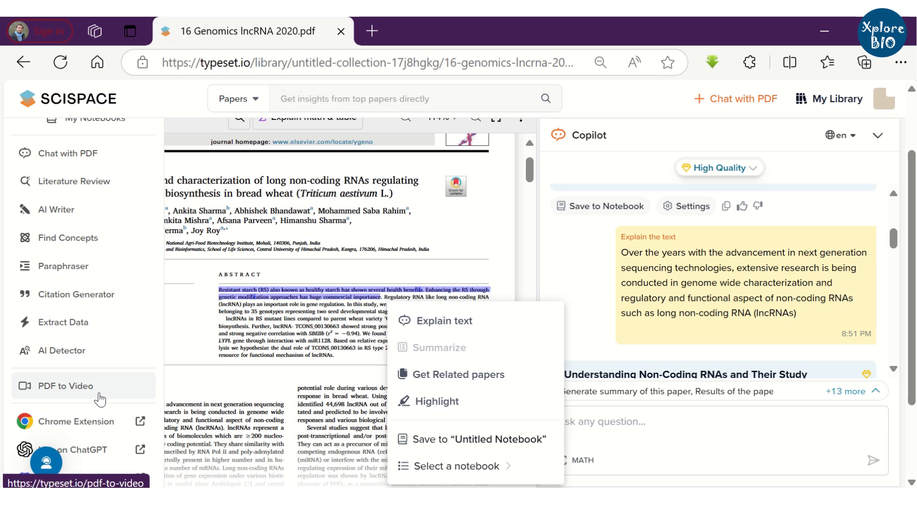
{"action": "scroll", "coordinate": [102, 396], "scroll_direction": "down", "scroll_amount": 1}
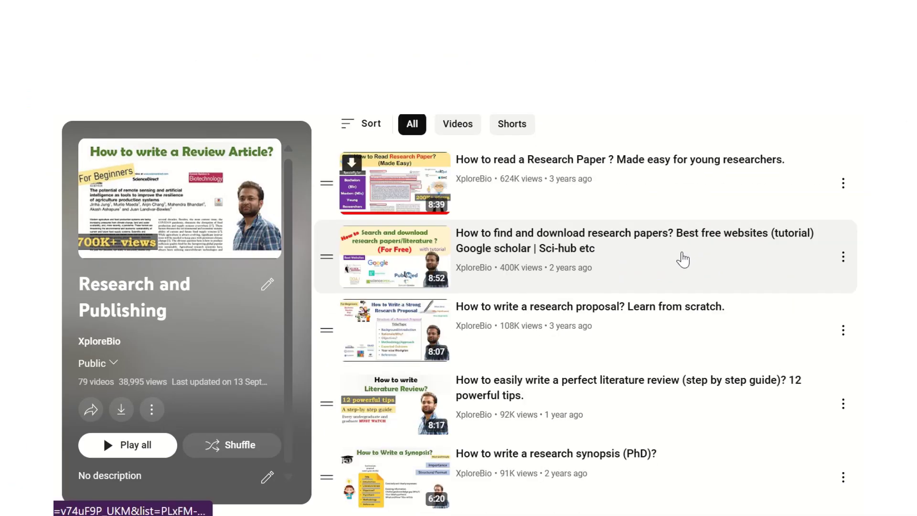
{"action": "scroll", "coordinate": [688, 256], "scroll_direction": "down", "scroll_amount": 2}
{"action": "scroll", "coordinate": [735, 256], "scroll_direction": "down", "scroll_amount": 2}
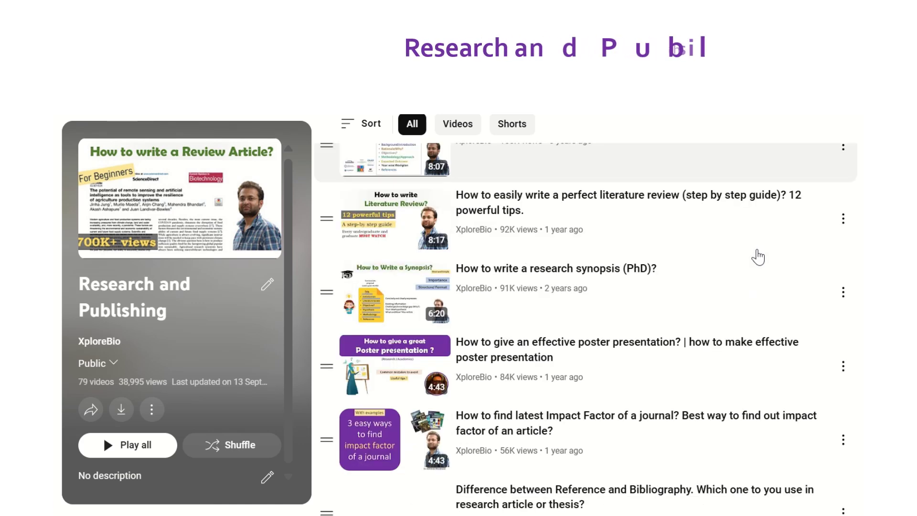
{"action": "scroll", "coordinate": [759, 257], "scroll_direction": "down", "scroll_amount": 2}
{"action": "scroll", "coordinate": [758, 257], "scroll_direction": "down", "scroll_amount": 4}
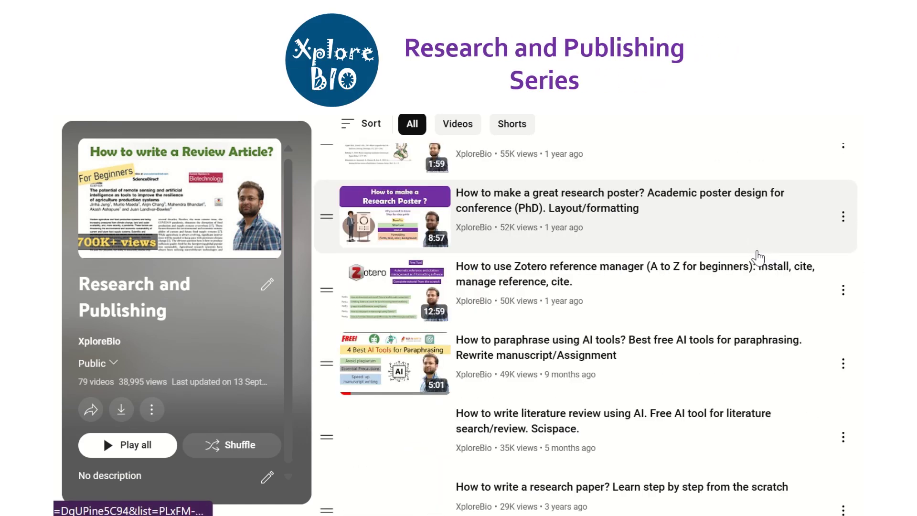
{"action": "scroll", "coordinate": [758, 258], "scroll_direction": "down", "scroll_amount": 4}
{"action": "scroll", "coordinate": [758, 261], "scroll_direction": "down", "scroll_amount": 2}
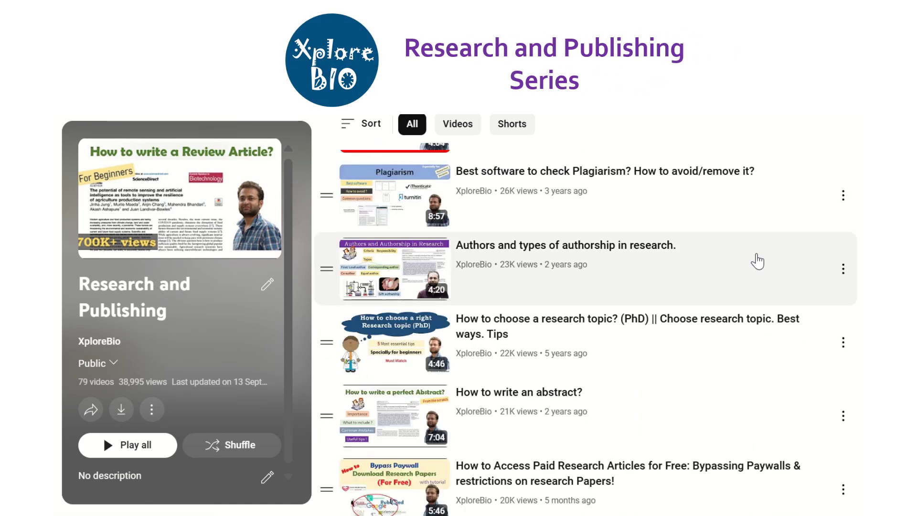
{"action": "scroll", "coordinate": [758, 260], "scroll_direction": "down", "scroll_amount": 3}
{"action": "scroll", "coordinate": [758, 261], "scroll_direction": "down", "scroll_amount": 3}
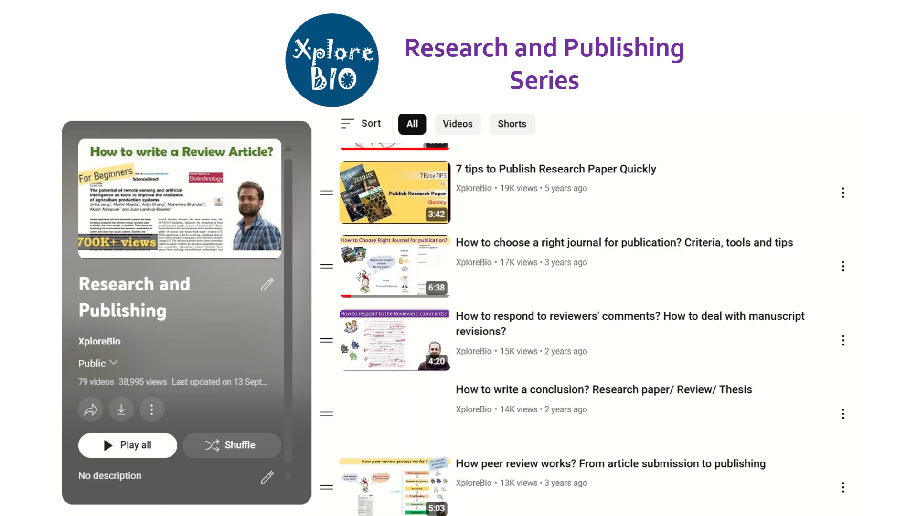
{"action": "scroll", "coordinate": [758, 260], "scroll_direction": "down", "scroll_amount": 20}
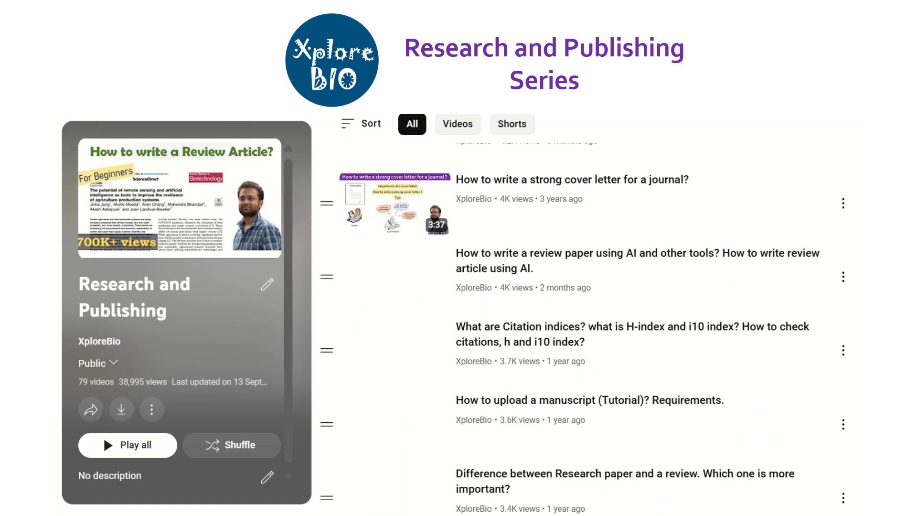
{"action": "scroll", "coordinate": [583, 330], "scroll_direction": "down", "scroll_amount": 8}
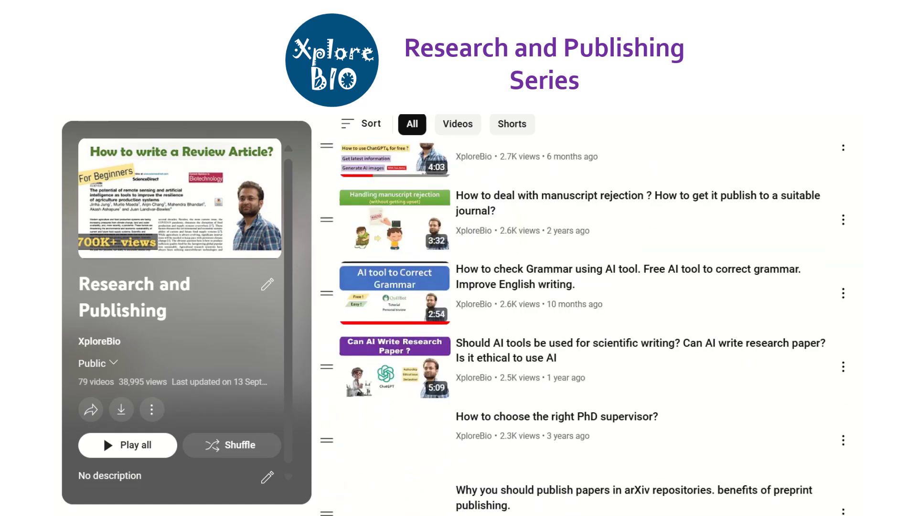
{"action": "scroll", "coordinate": [779, 377], "scroll_direction": "down", "scroll_amount": 5}
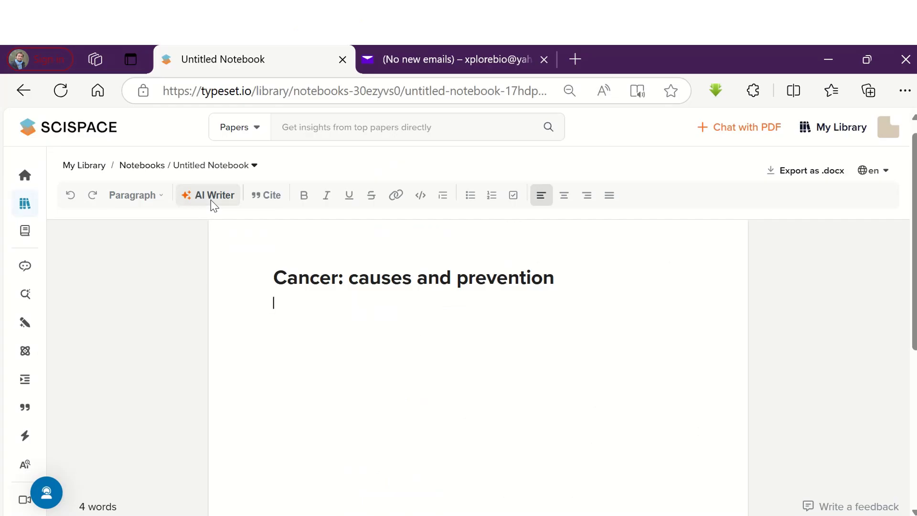
- Add and accept an AI-written paragraph using 'Continue writing with citations'
{"action": "left_click", "coordinate": [210, 195]}
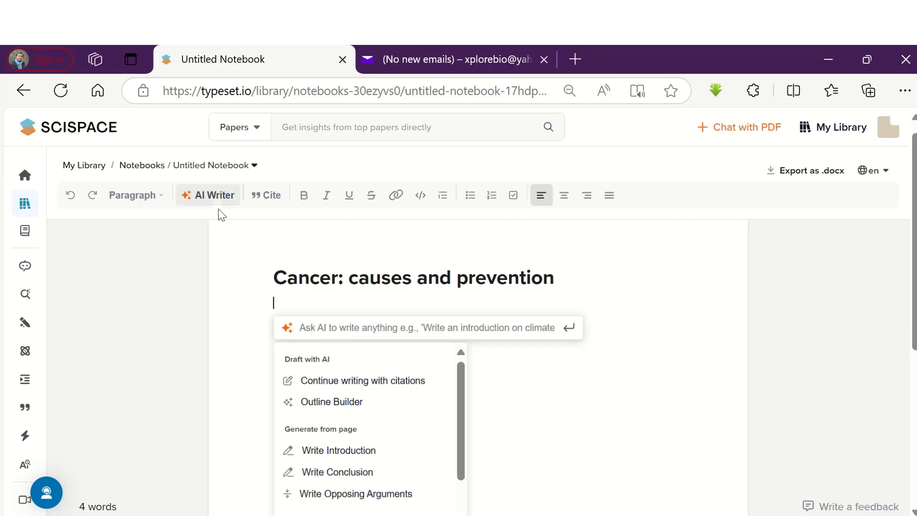
{"action": "left_click", "coordinate": [370, 388]}
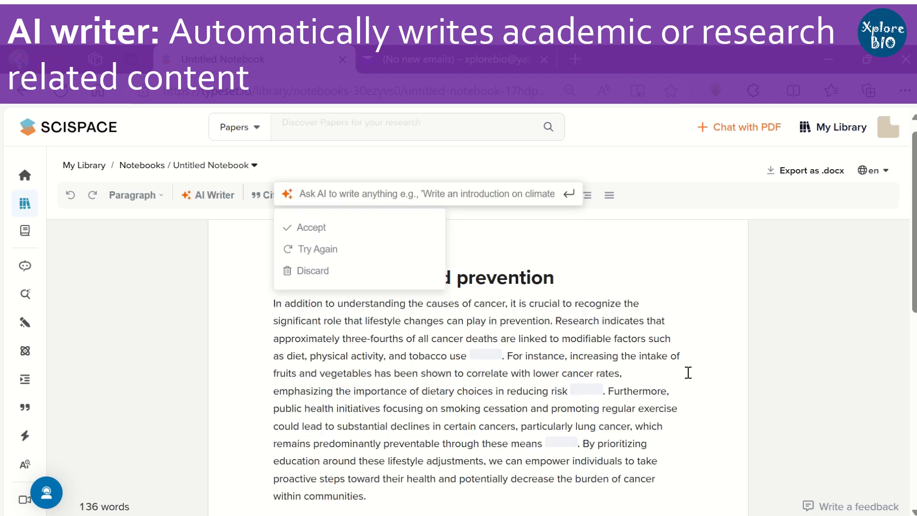
{"action": "left_click", "coordinate": [443, 424]}
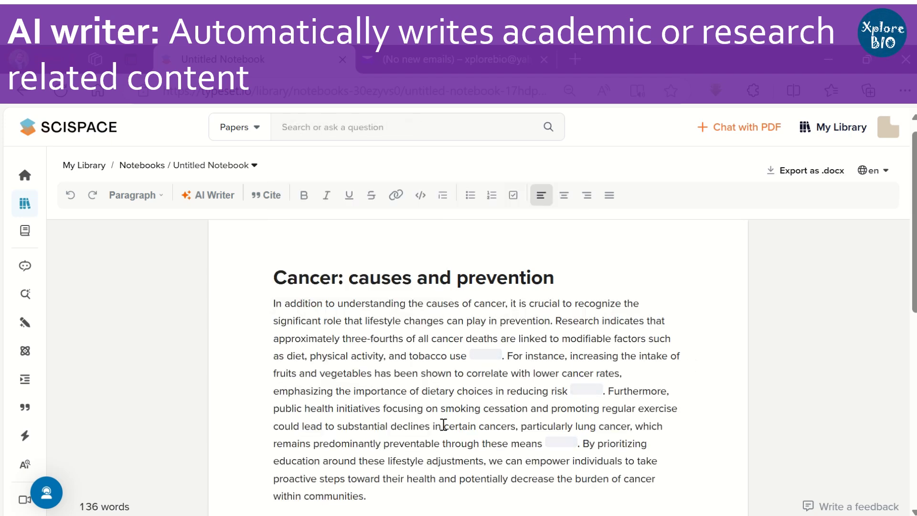
- Review the APA References, then start a new AI Writer notebook from the sidebar
{"action": "scroll", "coordinate": [481, 421], "scroll_direction": "down", "scroll_amount": 2}
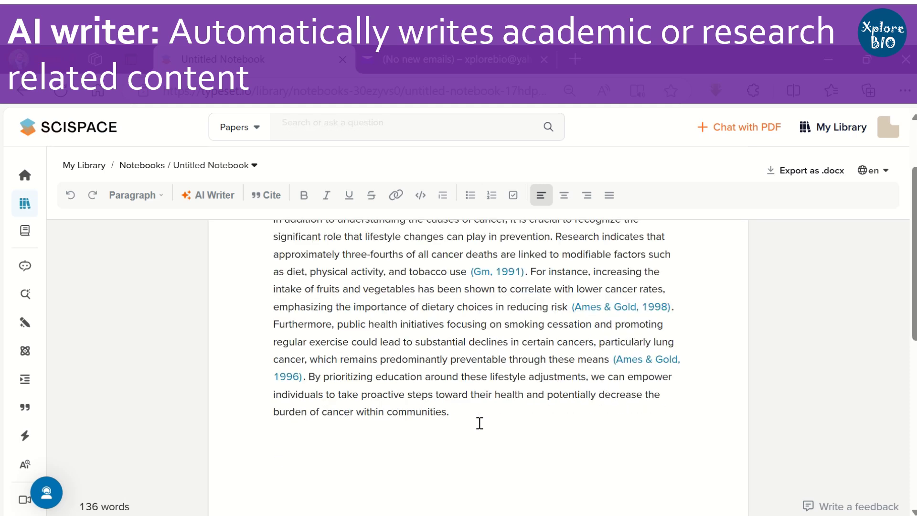
{"action": "scroll", "coordinate": [480, 423], "scroll_direction": "down", "scroll_amount": 4}
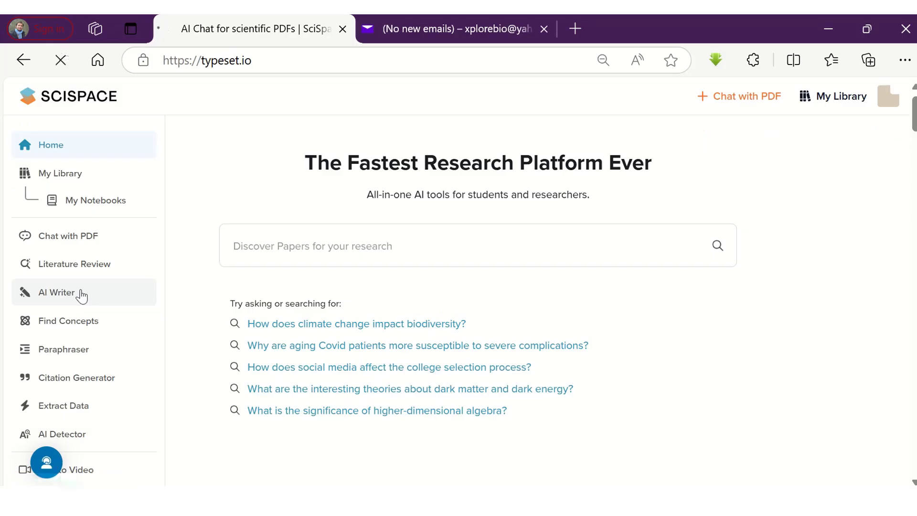
{"action": "left_click", "coordinate": [82, 293]}
{"action": "left_click", "coordinate": [509, 302]}
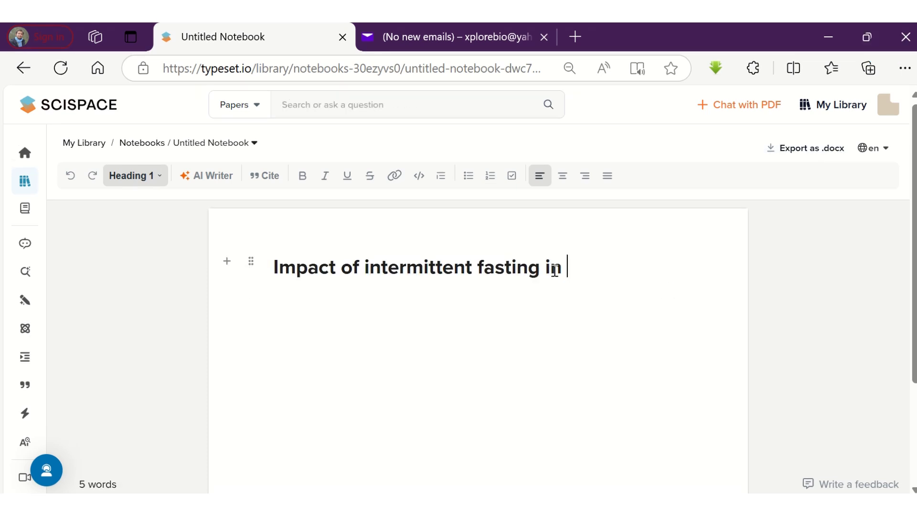
- Complete the heading 'Impact of intermittent fasting in cancer' and request an AI outline on it
{"action": "type", "text": "cancer"}
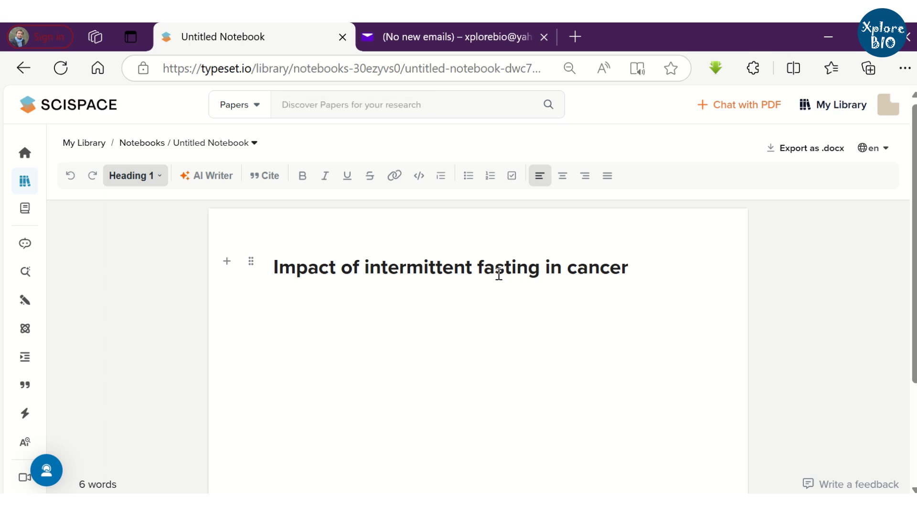
{"action": "key", "text": "Return"}
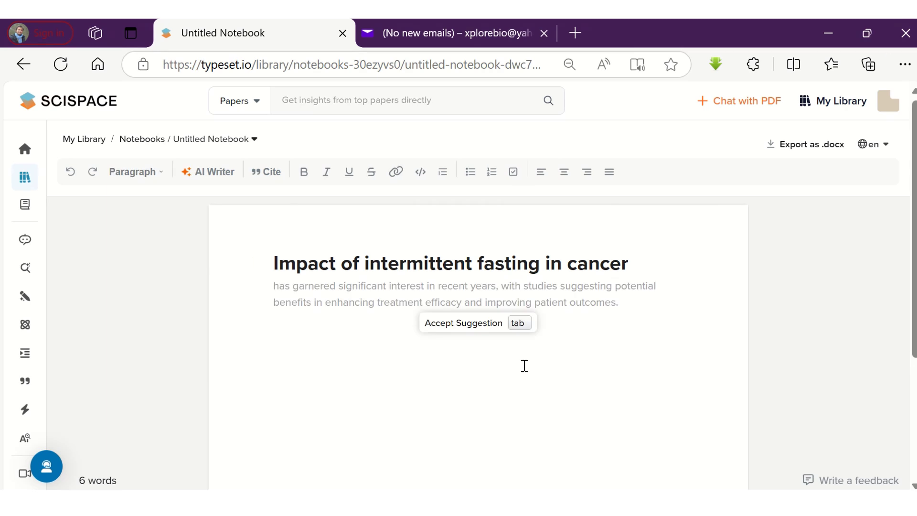
{"action": "left_click", "coordinate": [210, 180]}
{"action": "left_click", "coordinate": [325, 379]}
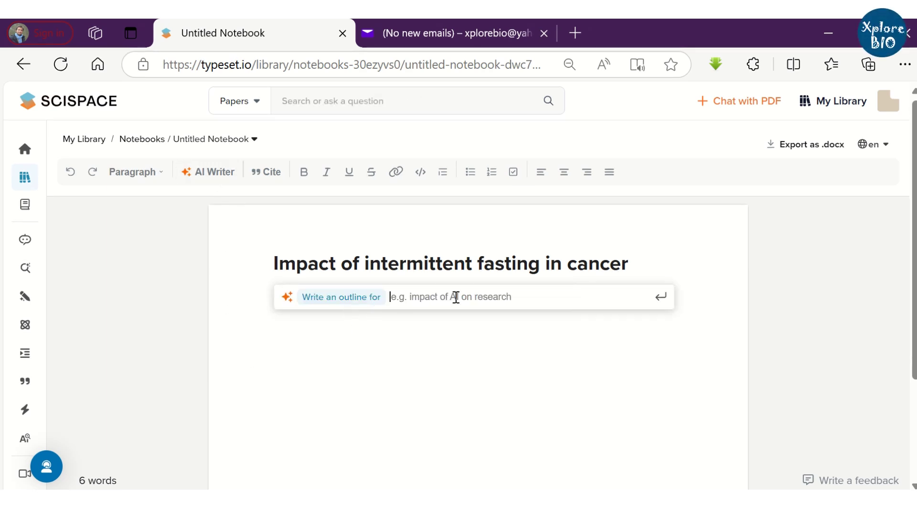
{"action": "type", "text": "Impact of intermittent fasting in cancer"}
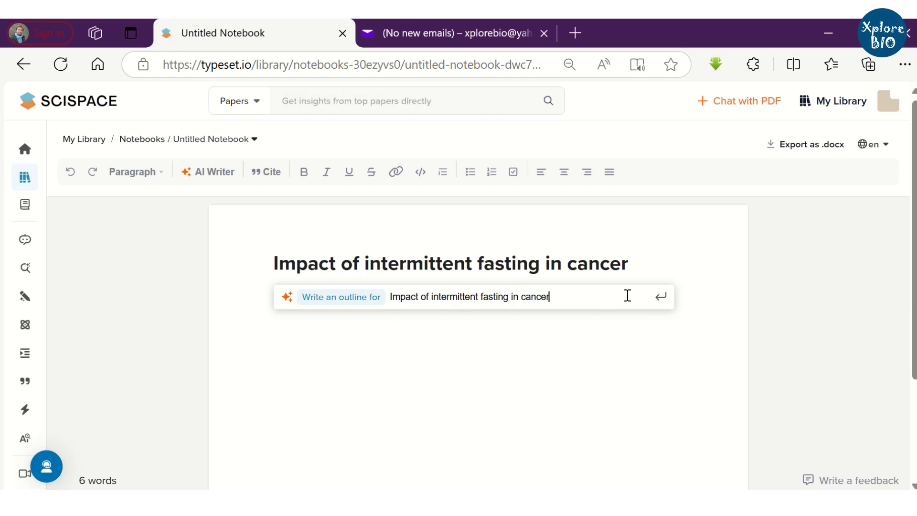
{"action": "key", "text": "Return"}
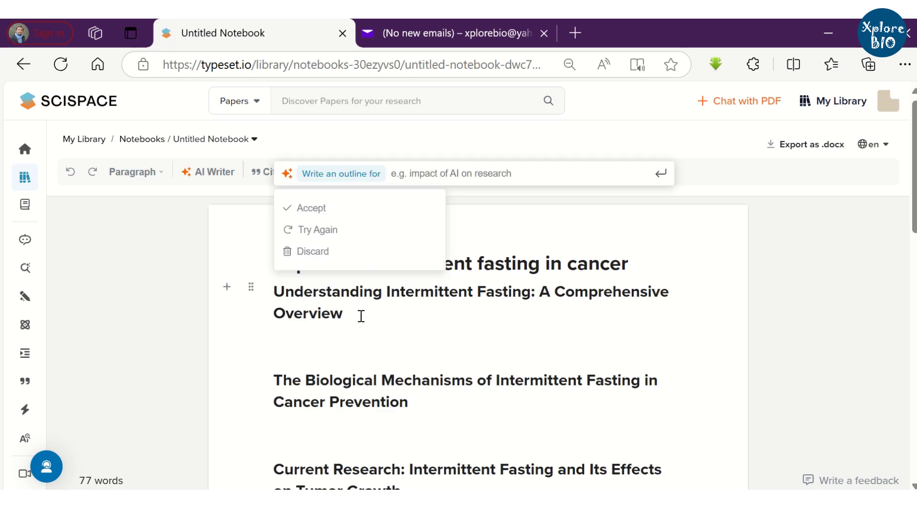
- Scroll down through the generated outline preview of section headings
{"action": "scroll", "coordinate": [612, 320], "scroll_direction": "down", "scroll_amount": 2}
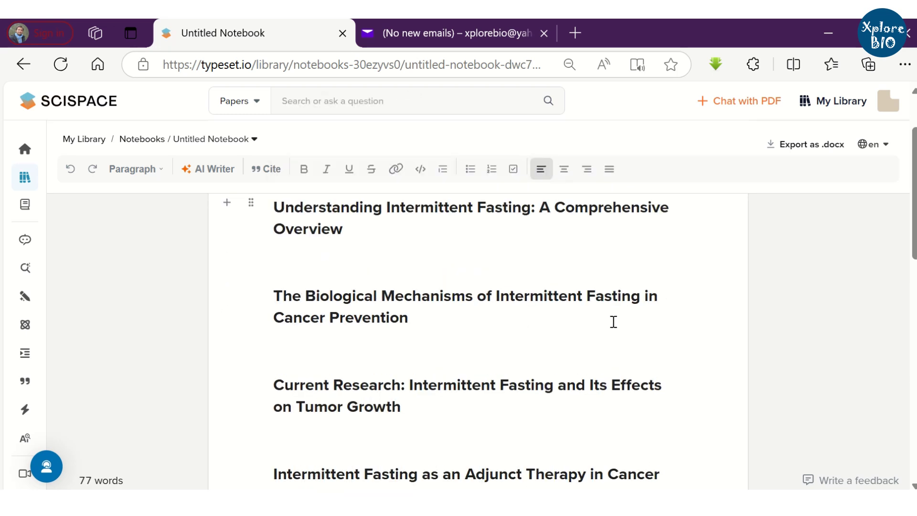
{"action": "scroll", "coordinate": [612, 324], "scroll_direction": "down", "scroll_amount": 2}
{"action": "scroll", "coordinate": [613, 324], "scroll_direction": "down", "scroll_amount": 2}
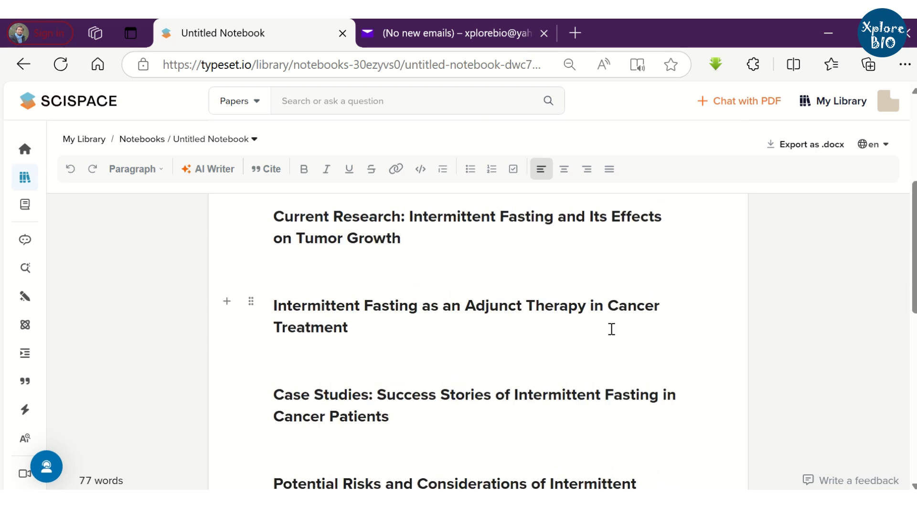
{"action": "scroll", "coordinate": [576, 351], "scroll_direction": "down", "scroll_amount": 4}
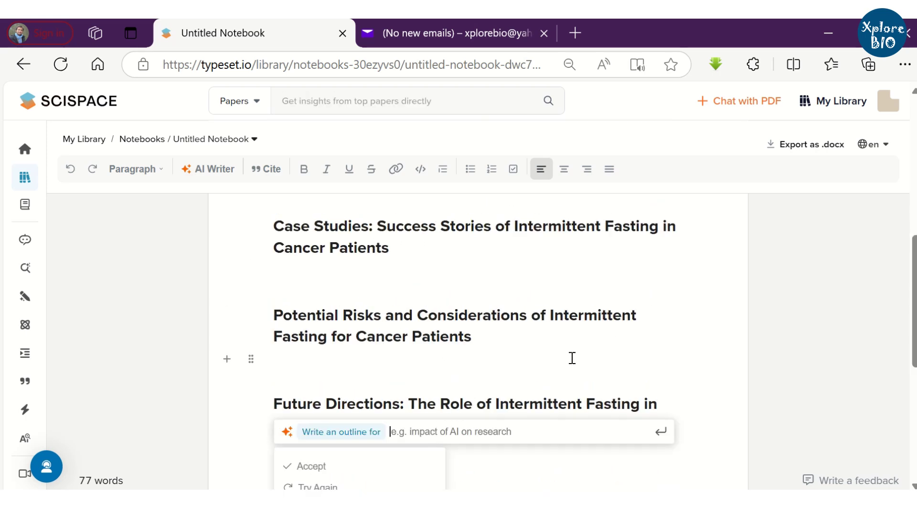
{"action": "scroll", "coordinate": [571, 358], "scroll_direction": "down", "scroll_amount": 4}
- Accept the outline and insert an 'Introduction' Heading 2 above the first section
{"action": "left_click", "coordinate": [300, 294]}
{"action": "scroll", "coordinate": [448, 343], "scroll_direction": "up", "scroll_amount": 10}
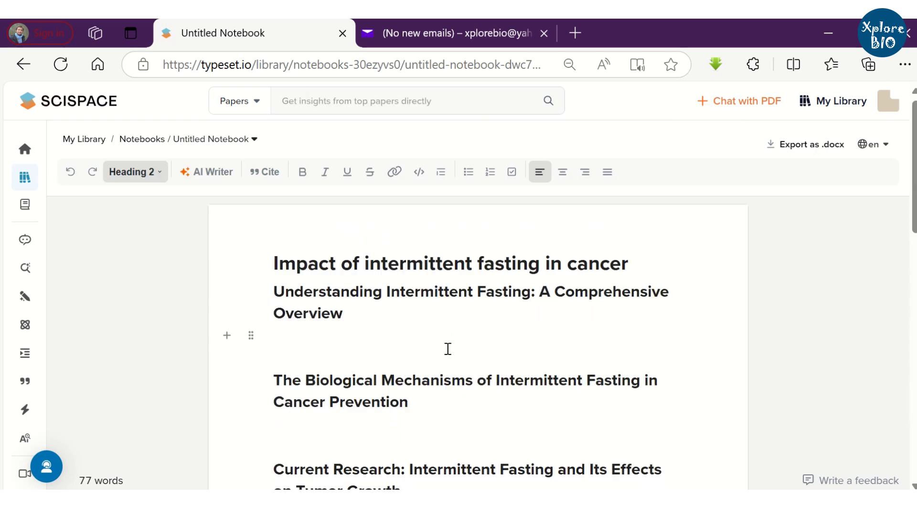
{"action": "left_click", "coordinate": [270, 291]}
{"action": "key", "text": "Return"}
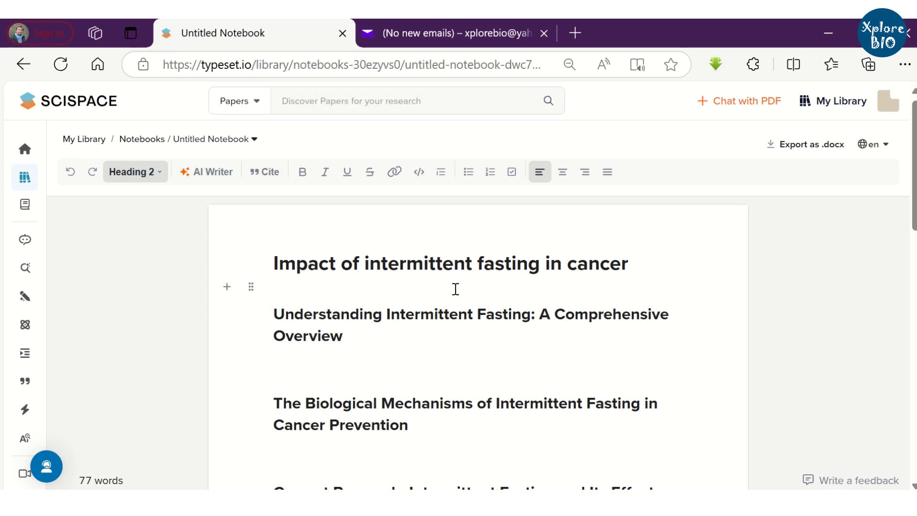
{"action": "type", "text": "Introd"}
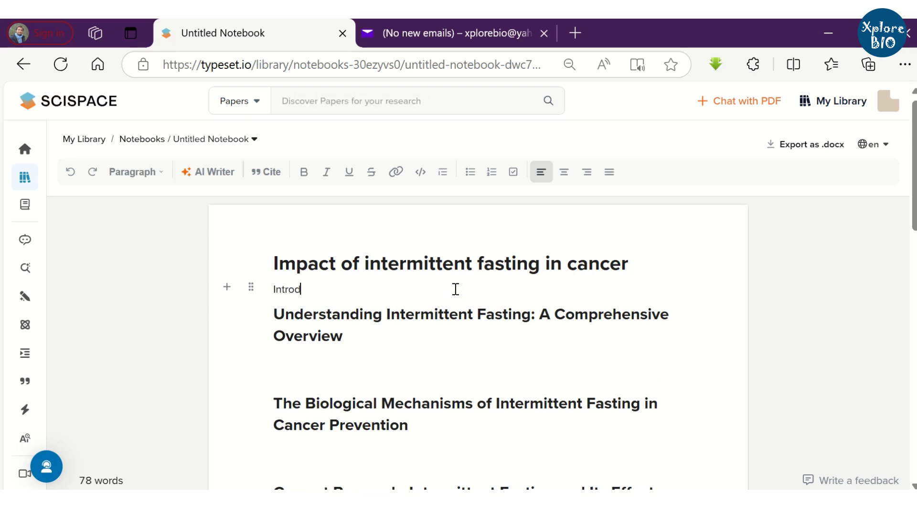
{"action": "type", "text": "uction"}
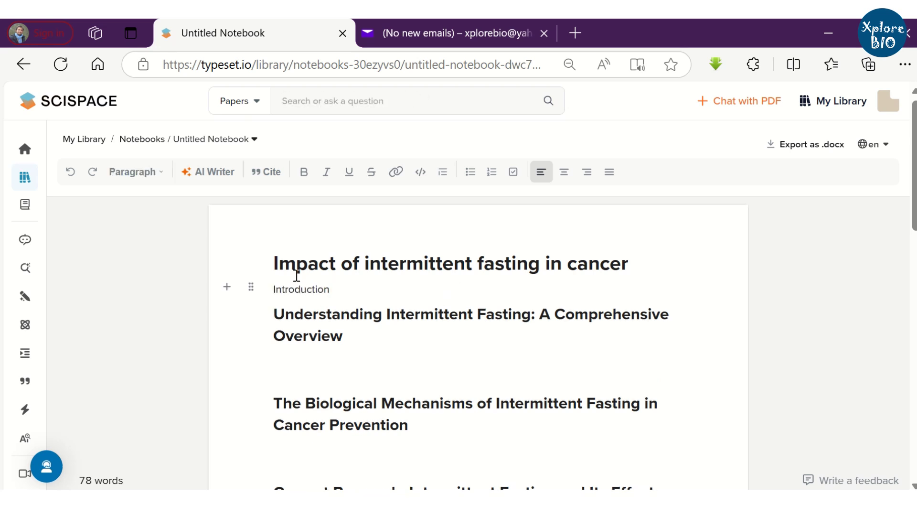
{"action": "left_click", "coordinate": [130, 173]}
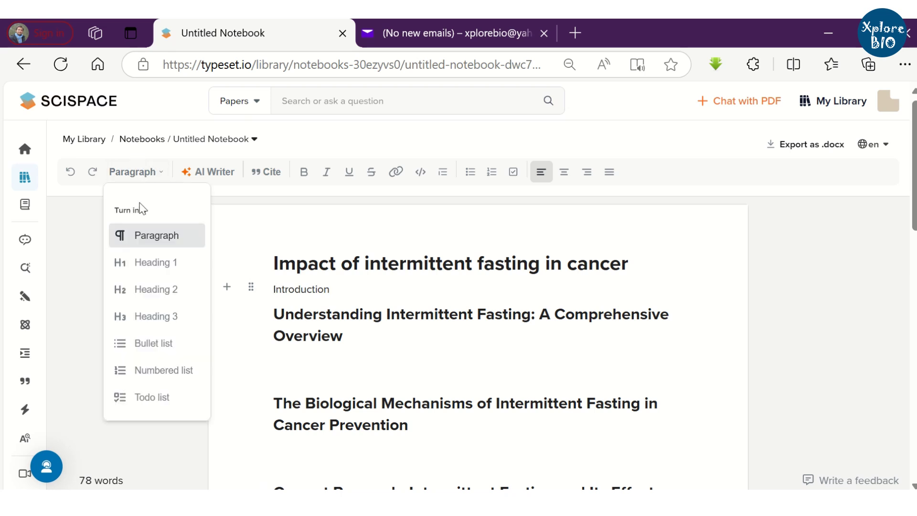
{"action": "left_click", "coordinate": [154, 288]}
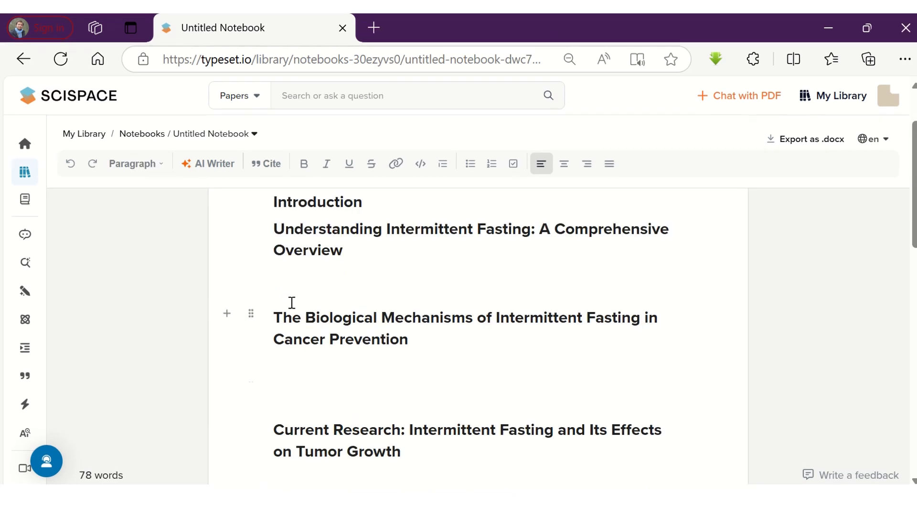
- Fill the Understanding Intermittent Fasting section with AI-suggested sentences on anti-cancer benefits, autophagy and timing
{"action": "left_click", "coordinate": [306, 274]}
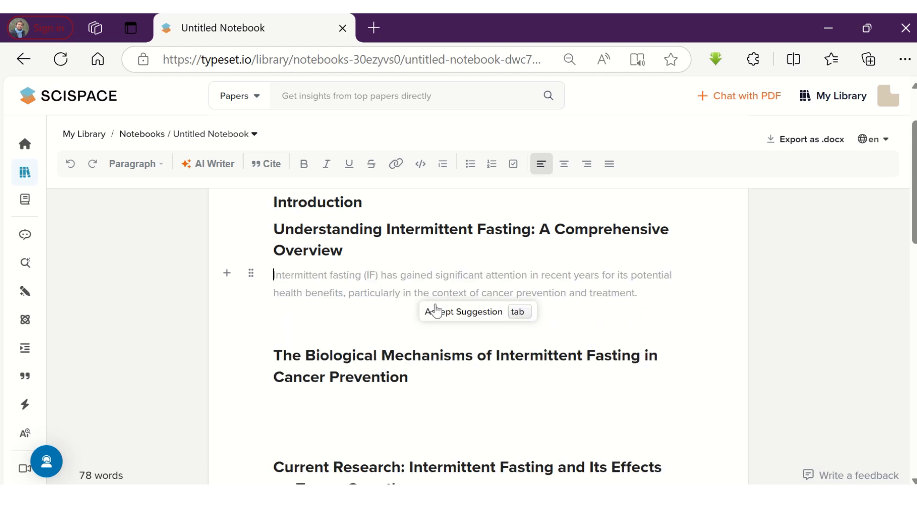
{"action": "left_click", "coordinate": [518, 312]}
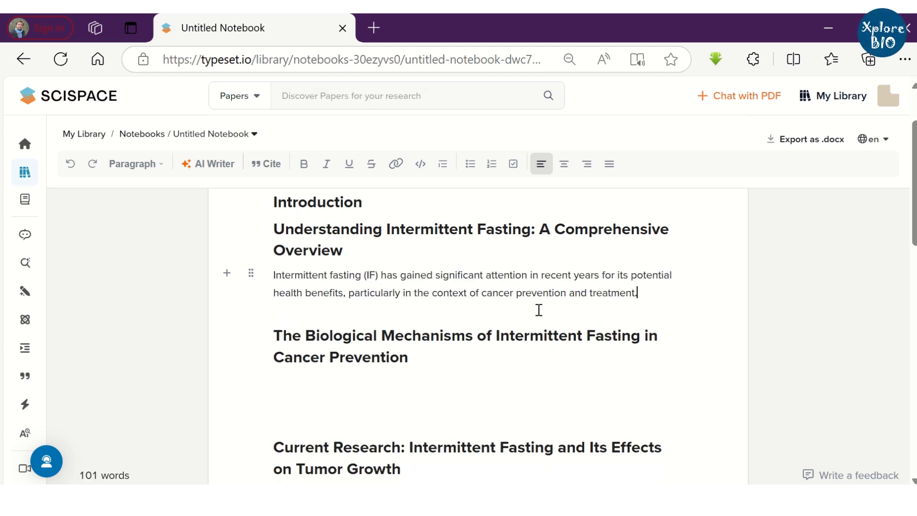
{"action": "key", "text": "Delete"}
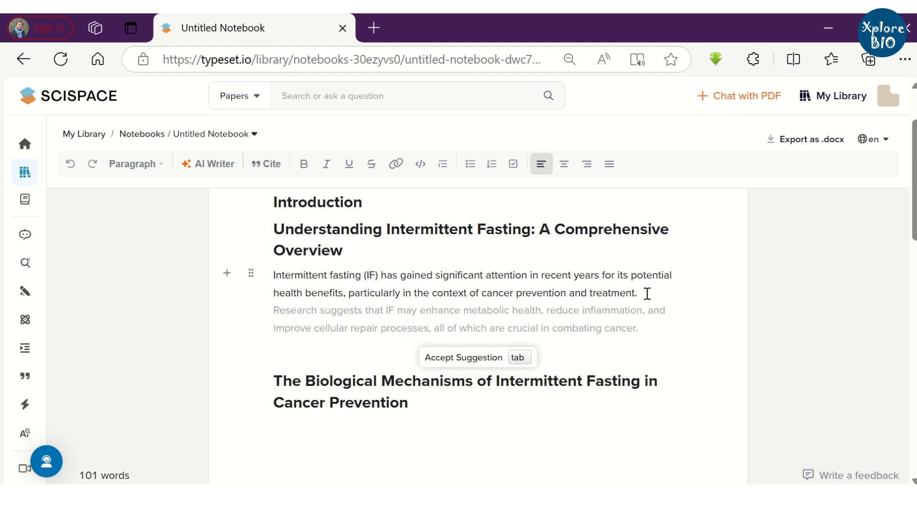
{"action": "key", "text": "Tab"}
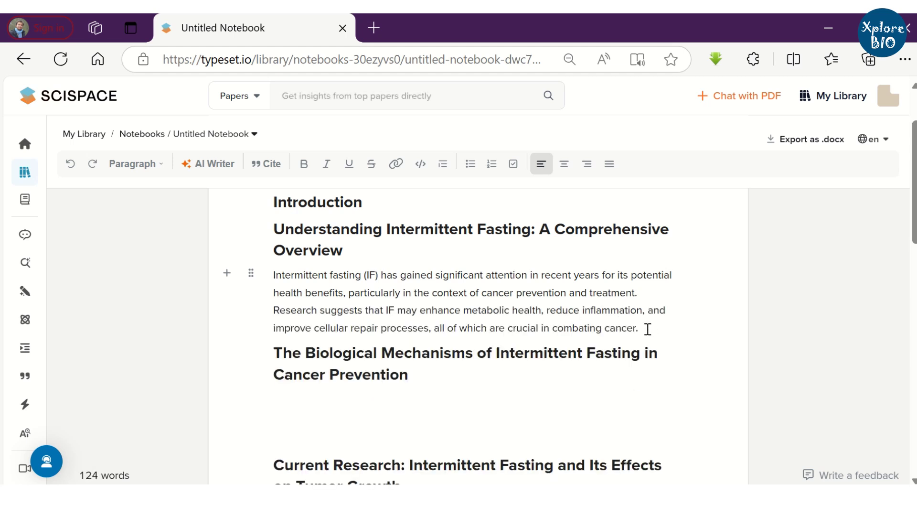
{"action": "key", "text": "Return"}
{"action": "key", "text": "Tab"}
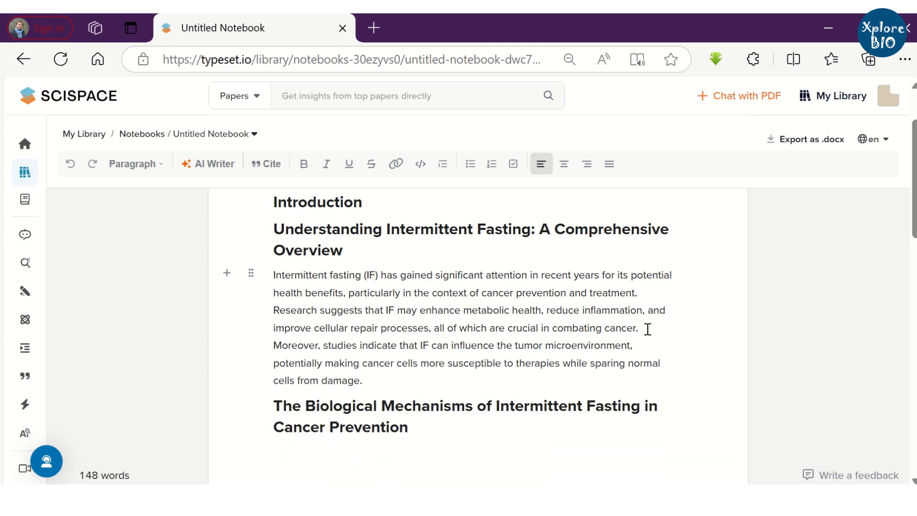
{"action": "scroll", "coordinate": [459, 374], "scroll_direction": "down", "scroll_amount": 3}
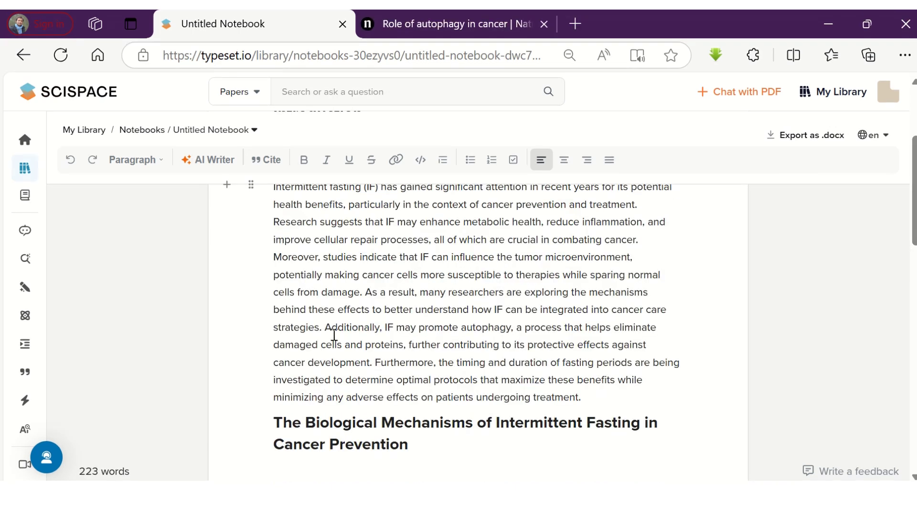
- Find references for the autophagy sentence and open the 2013 autophagy paper in a new tab
{"action": "left_click_drag", "start_coordinate": [342, 340], "coordinate": [372, 363]}
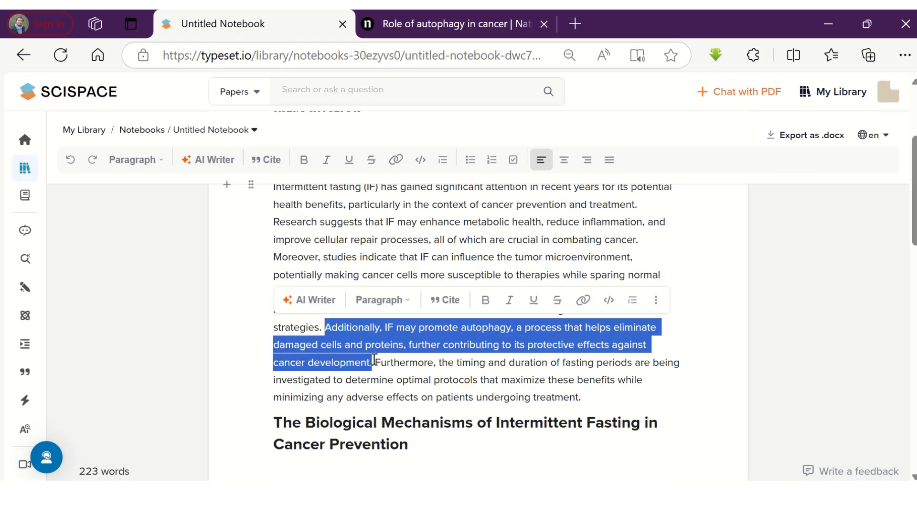
{"action": "left_click", "coordinate": [444, 305]}
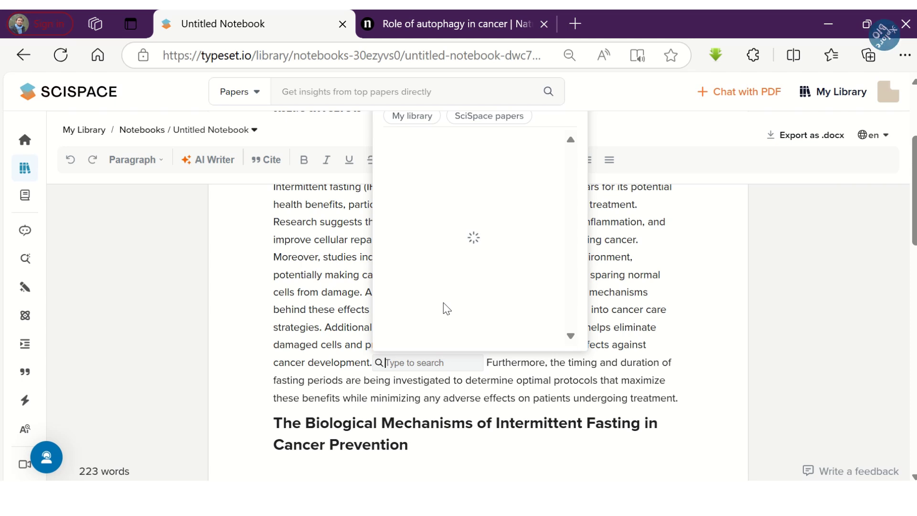
{"action": "scroll", "coordinate": [436, 242], "scroll_direction": "down", "scroll_amount": 3}
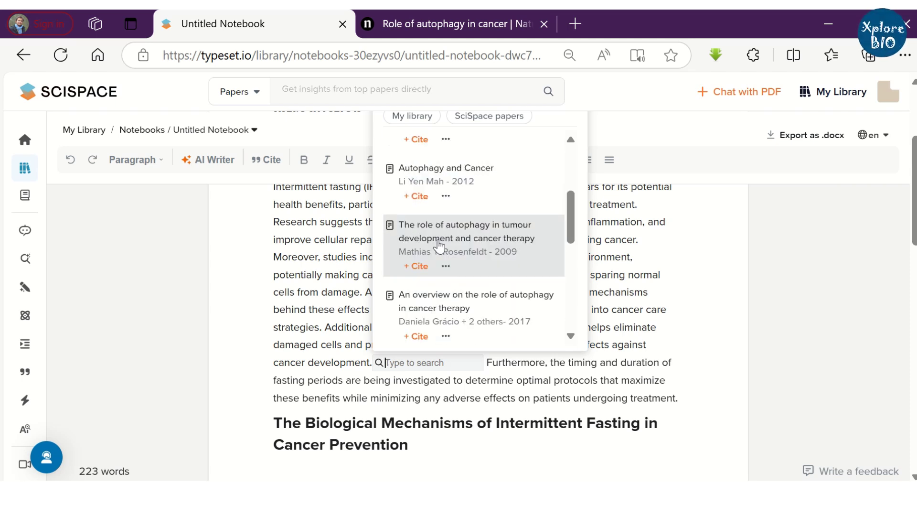
{"action": "scroll", "coordinate": [436, 243], "scroll_direction": "up", "scroll_amount": 3}
{"action": "scroll", "coordinate": [438, 243], "scroll_direction": "up", "scroll_amount": 3}
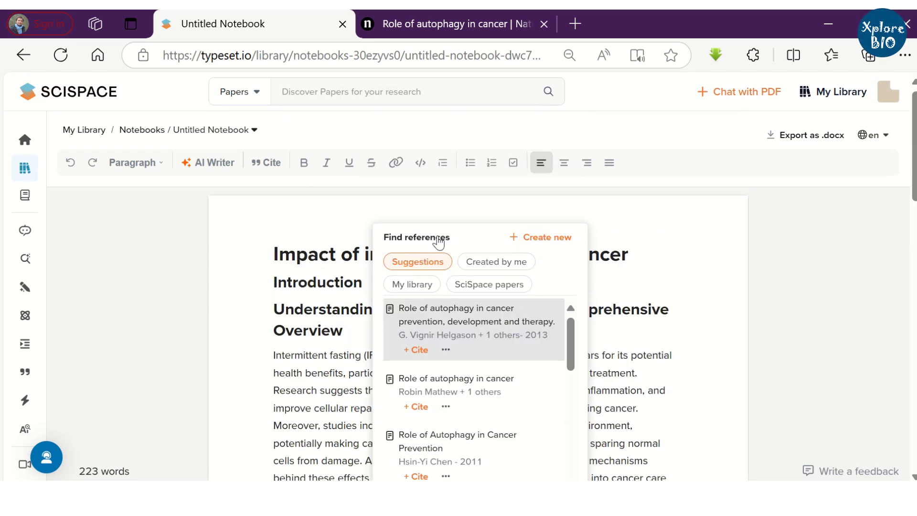
{"action": "left_click", "coordinate": [446, 350]}
{"action": "left_click", "coordinate": [491, 329]}
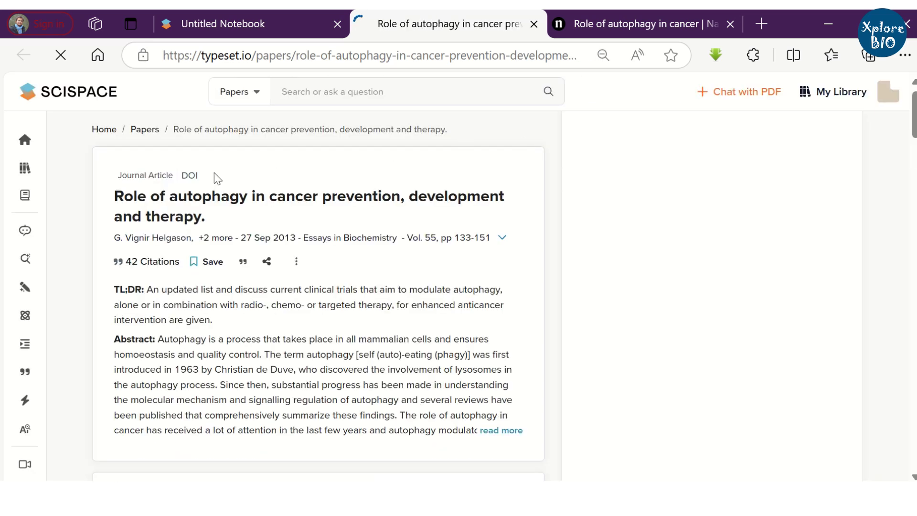
- Browse the autophagy paper page, its chat suggested questions, and the Nature article
{"action": "scroll", "coordinate": [205, 262], "scroll_direction": "down", "scroll_amount": 5}
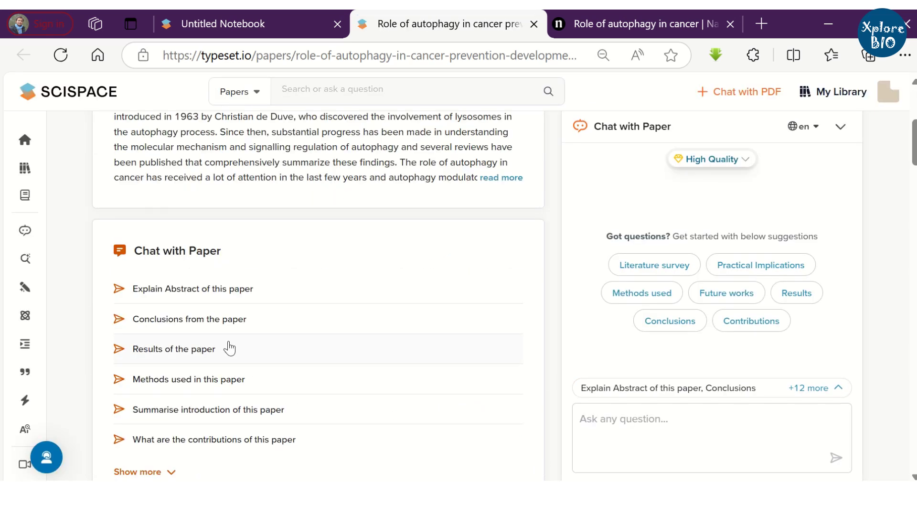
{"action": "left_click", "coordinate": [612, 429]}
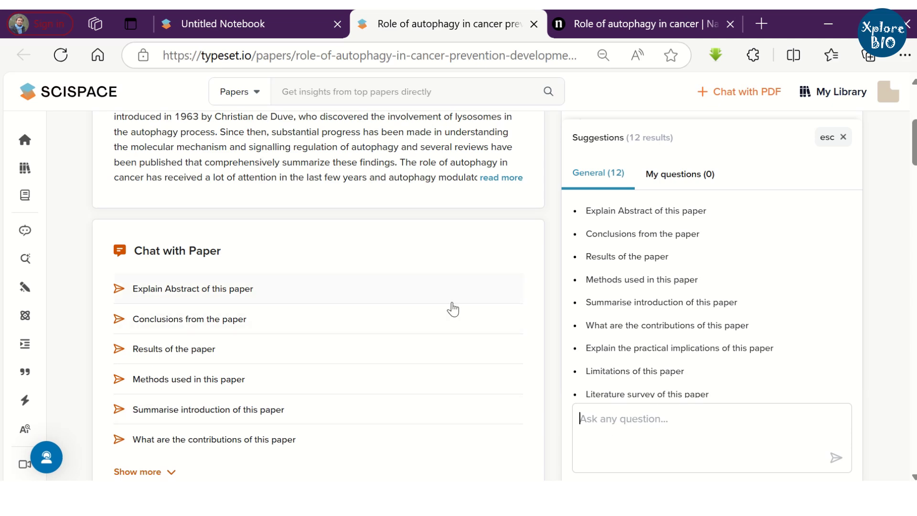
{"action": "scroll", "coordinate": [453, 309], "scroll_direction": "up", "scroll_amount": 5}
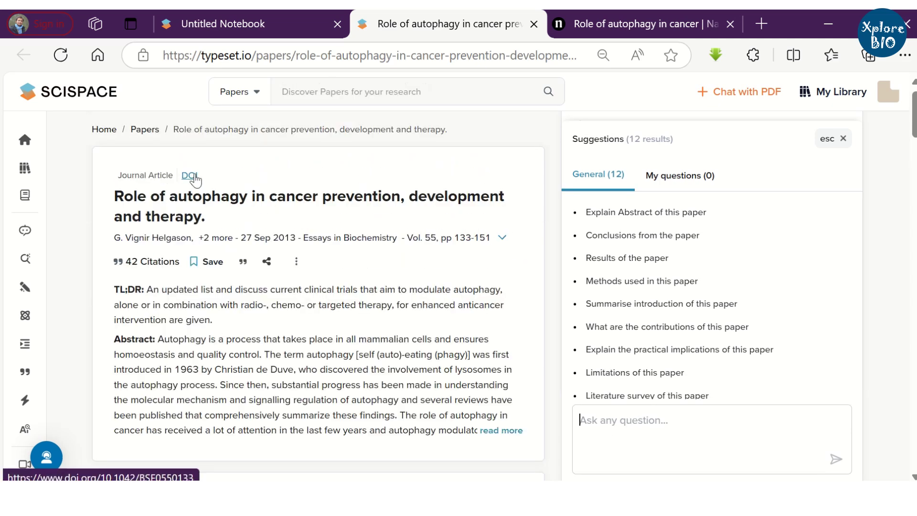
{"action": "left_click", "coordinate": [659, 27]}
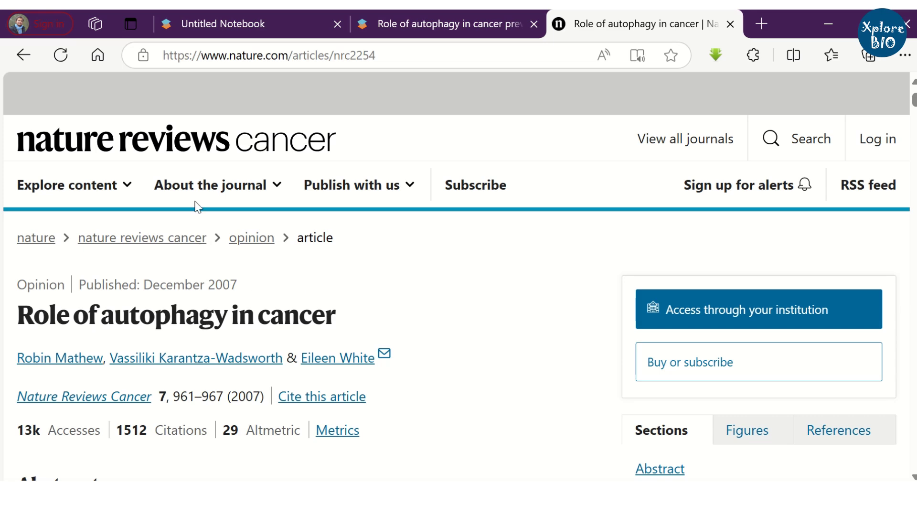
{"action": "scroll", "coordinate": [323, 254], "scroll_direction": "down", "scroll_amount": 3}
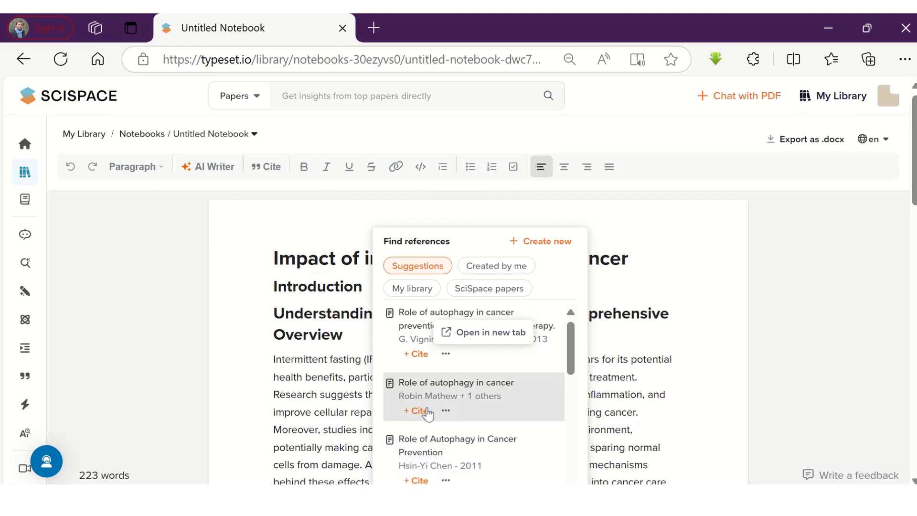
- Cite Helgason et al., 2013 after the autophagy sentence and check the References list
{"action": "left_click", "coordinate": [421, 356]}
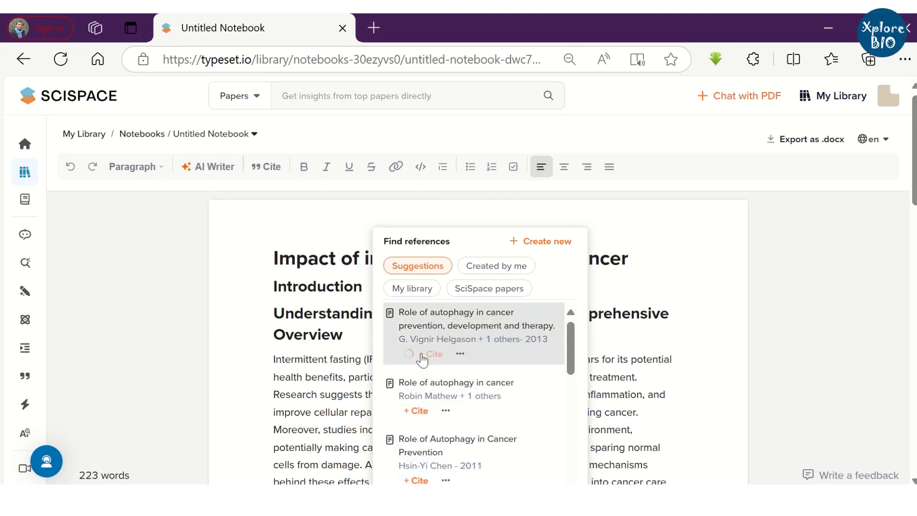
{"action": "left_click", "coordinate": [421, 354]}
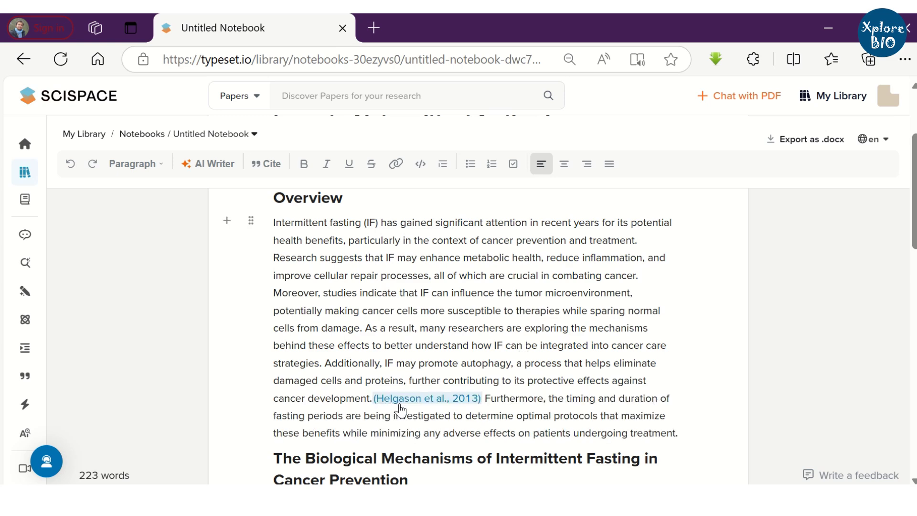
{"action": "scroll", "coordinate": [453, 396], "scroll_direction": "down", "scroll_amount": 3}
{"action": "scroll", "coordinate": [422, 332], "scroll_direction": "down", "scroll_amount": 10}
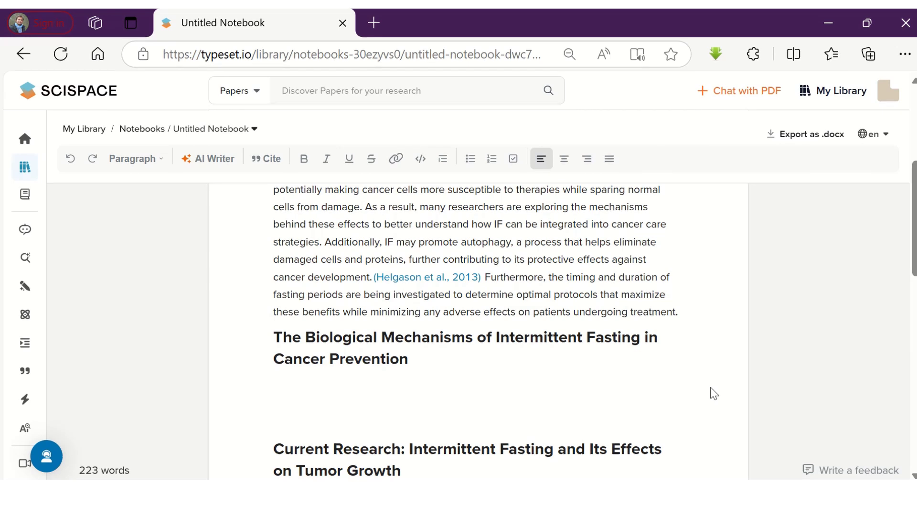
- Generate and keep a cited AI paragraph under Biological Mechanisms on fasting, gut health and cancer therapy
{"action": "left_click", "coordinate": [297, 385]}
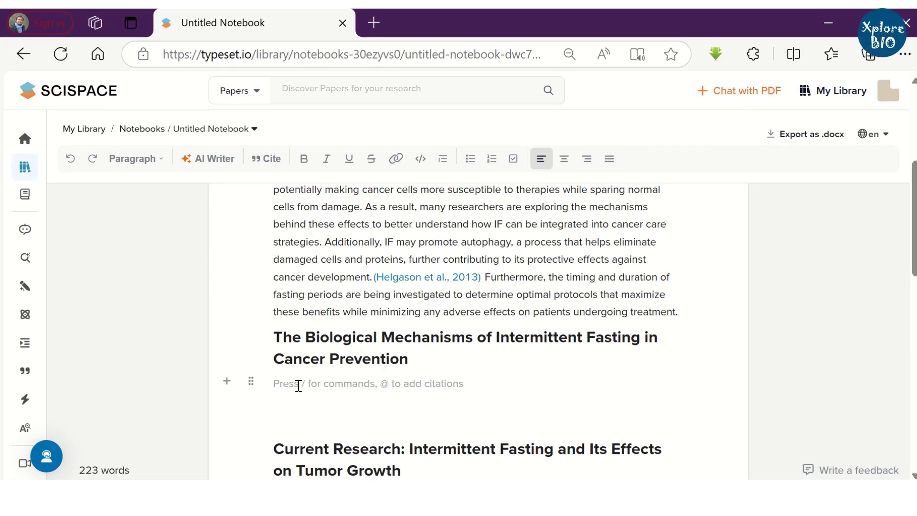
{"action": "left_click", "coordinate": [216, 160]}
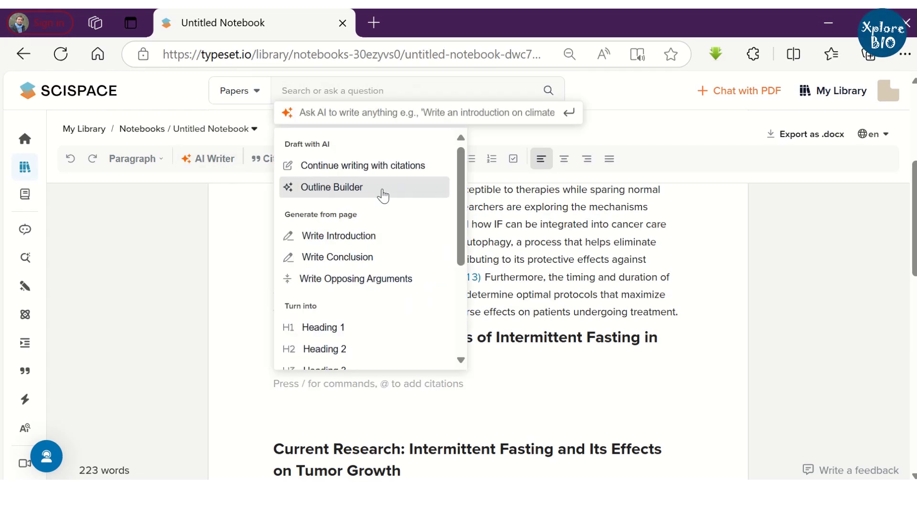
{"action": "left_click", "coordinate": [372, 168]}
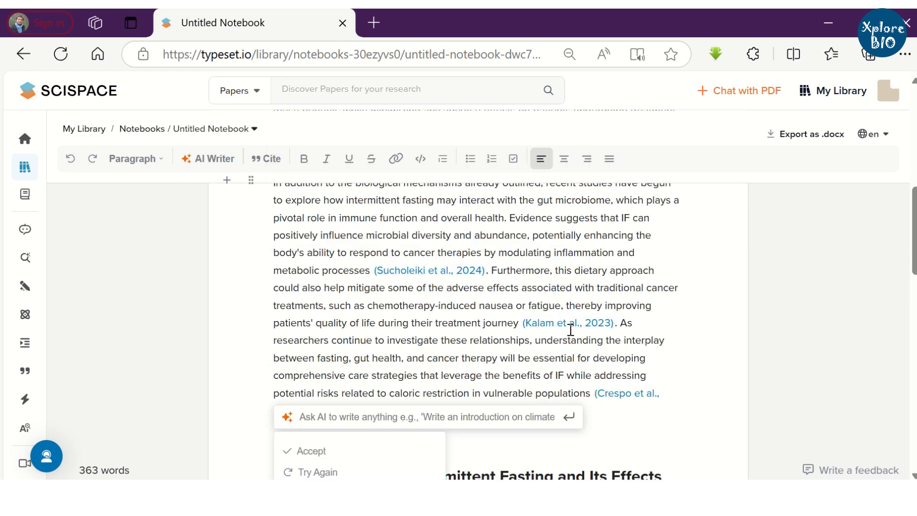
{"action": "scroll", "coordinate": [566, 329], "scroll_direction": "down", "scroll_amount": 2}
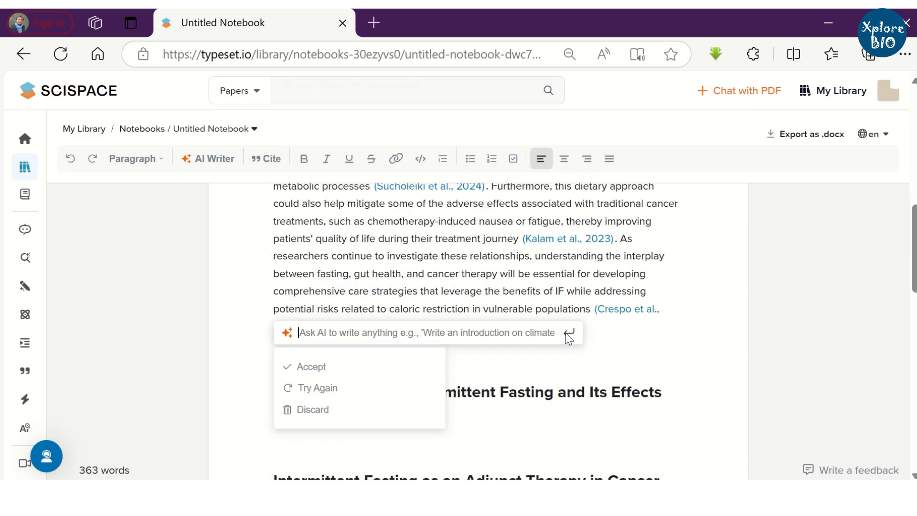
{"action": "left_click", "coordinate": [326, 371]}
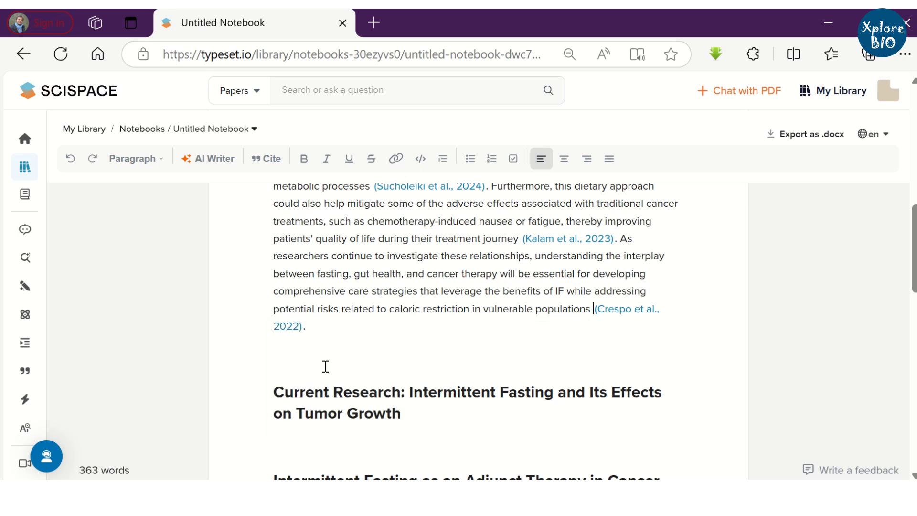
- Have the AI continue with cited passages on circadian rhythms and patient self-efficacy
{"action": "left_click", "coordinate": [220, 162]}
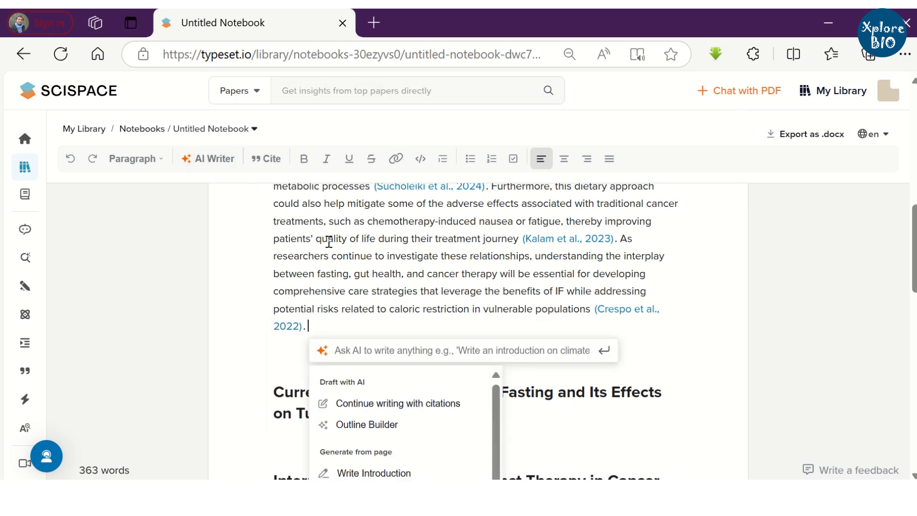
{"action": "left_click", "coordinate": [396, 404]}
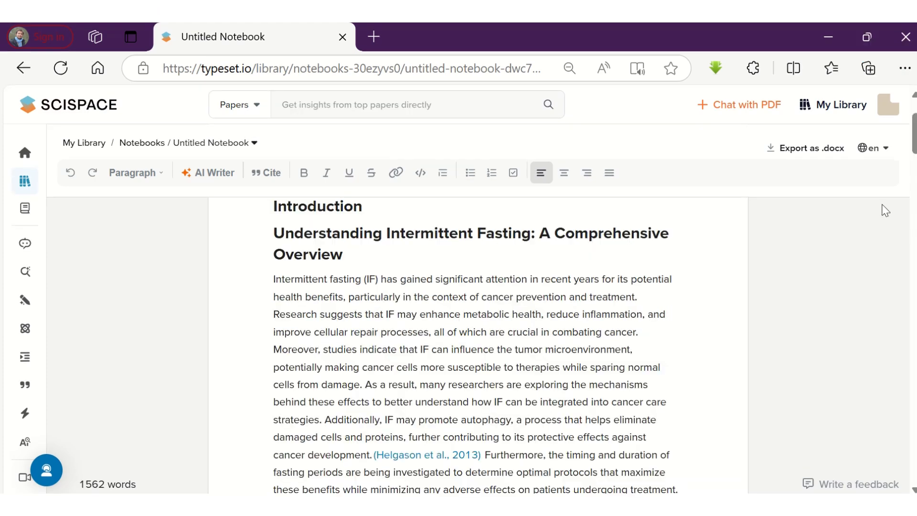
{"action": "scroll", "coordinate": [860, 263], "scroll_direction": "down", "scroll_amount": 20}
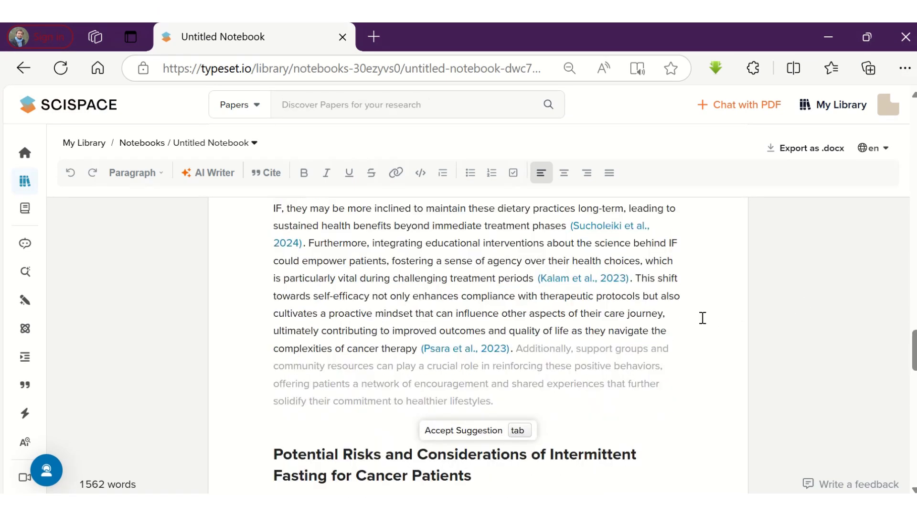
{"action": "scroll", "coordinate": [703, 317], "scroll_direction": "down", "scroll_amount": 3}
{"action": "scroll", "coordinate": [665, 327], "scroll_direction": "up", "scroll_amount": 3}
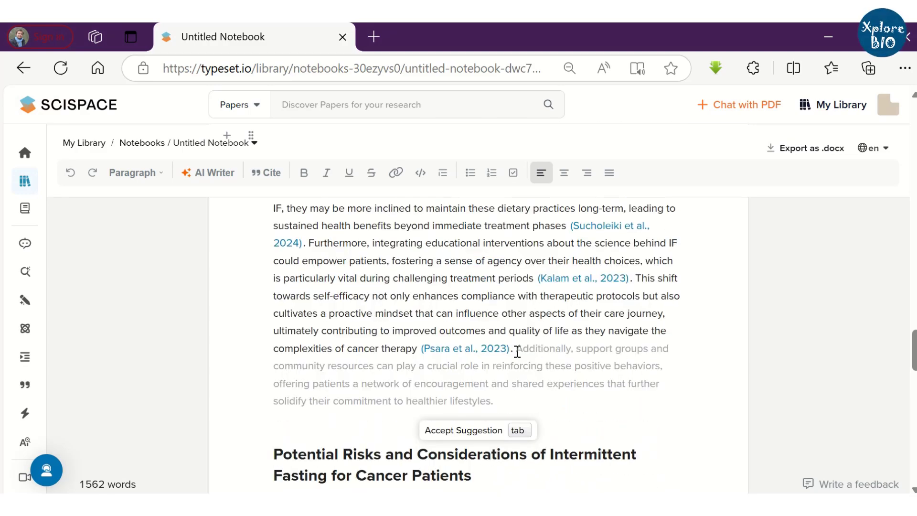
- Lengthen the educational-interventions passage with Make Longer and replace it, reaching 1610 words
{"action": "left_click_drag", "start_coordinate": [517, 351], "coordinate": [308, 245]}
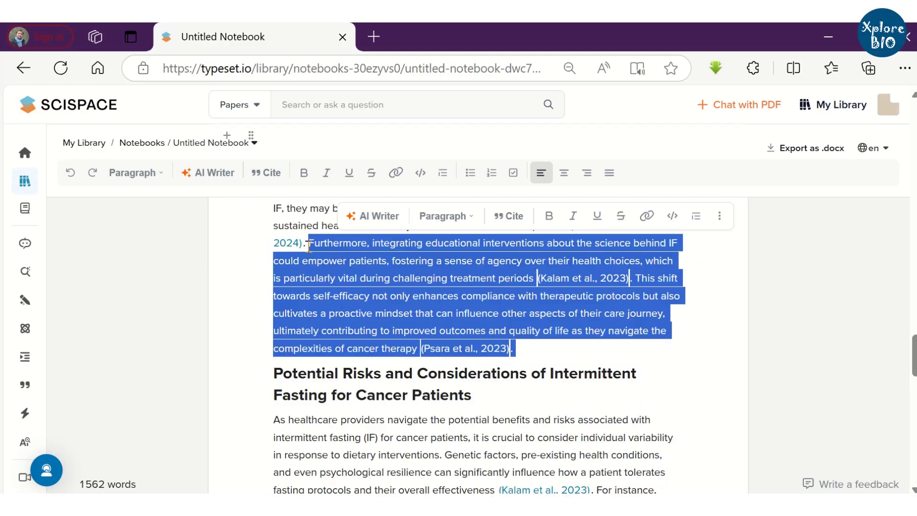
{"action": "left_click", "coordinate": [211, 173]}
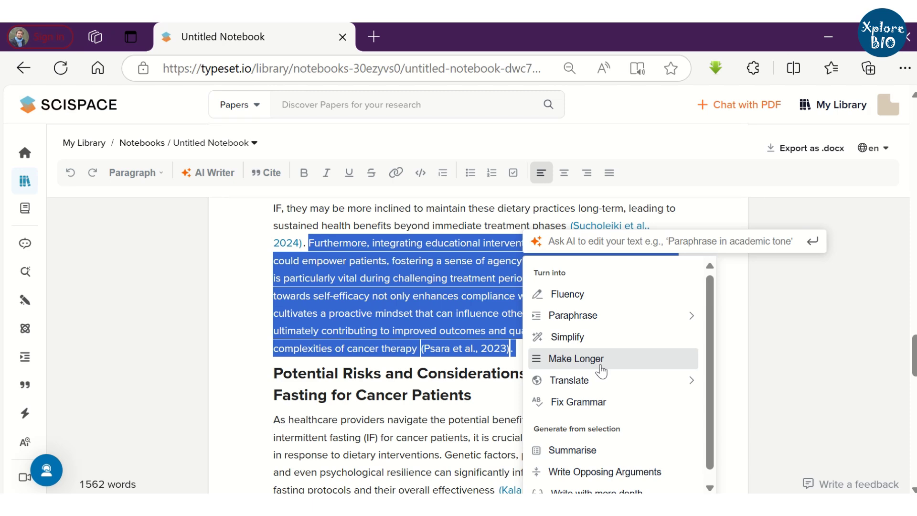
{"action": "left_click", "coordinate": [600, 316]}
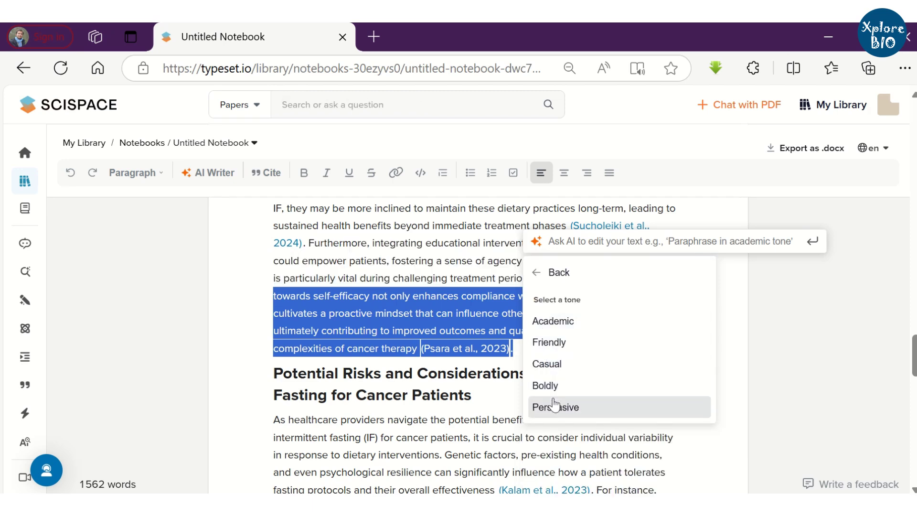
{"action": "left_click", "coordinate": [547, 272]}
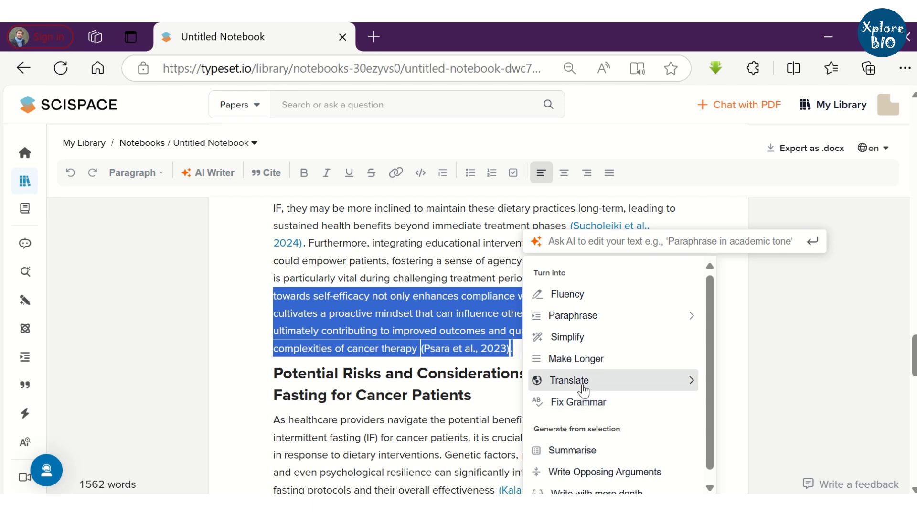
{"action": "left_click", "coordinate": [583, 369]}
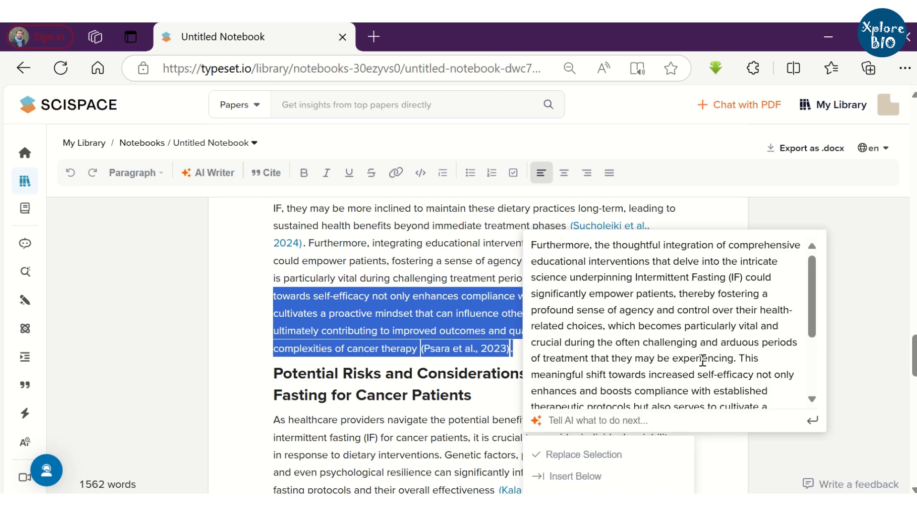
{"action": "left_click", "coordinate": [606, 455]}
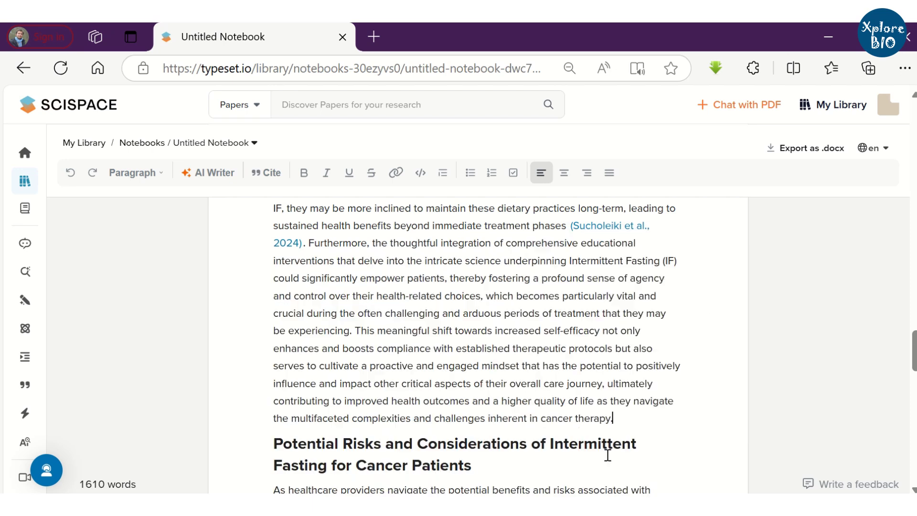
{"action": "scroll", "coordinate": [629, 416], "scroll_direction": "down", "scroll_amount": 2}
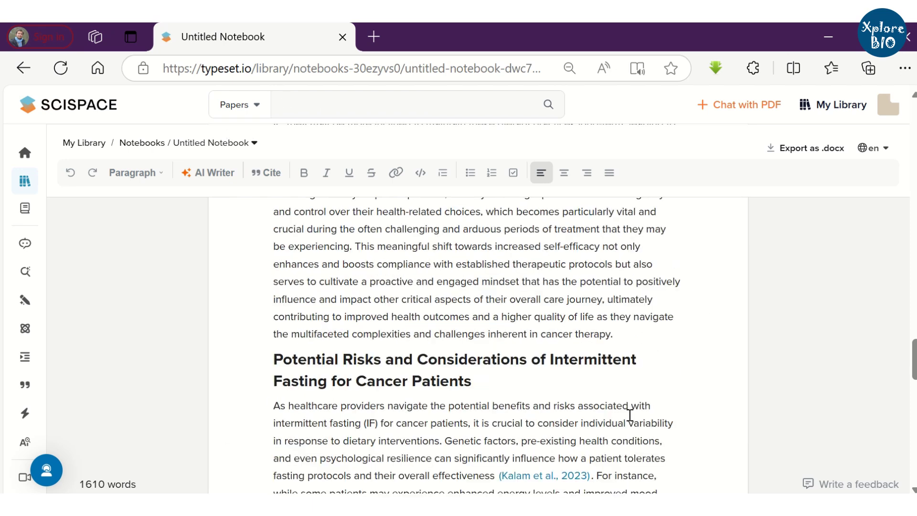
- Expand the left sidebar and scroll through the list of SciSpace research tools
{"action": "mouse_move", "coordinate": [25, 167]}
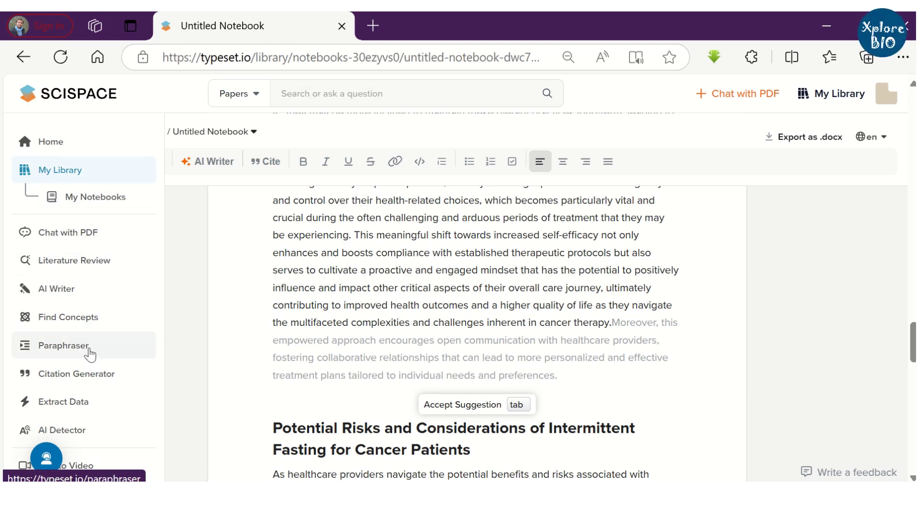
{"action": "scroll", "coordinate": [90, 429], "scroll_direction": "down", "scroll_amount": 3}
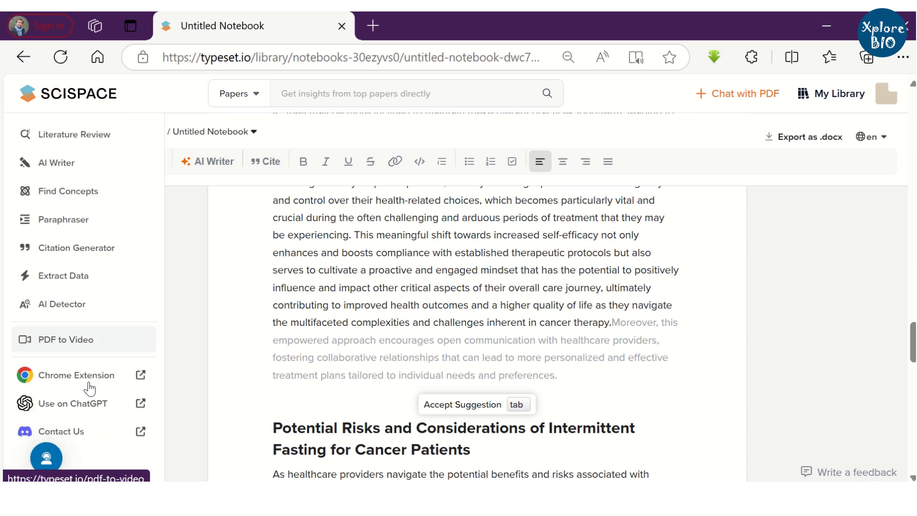
{"action": "scroll", "coordinate": [99, 368], "scroll_direction": "up", "scroll_amount": 2}
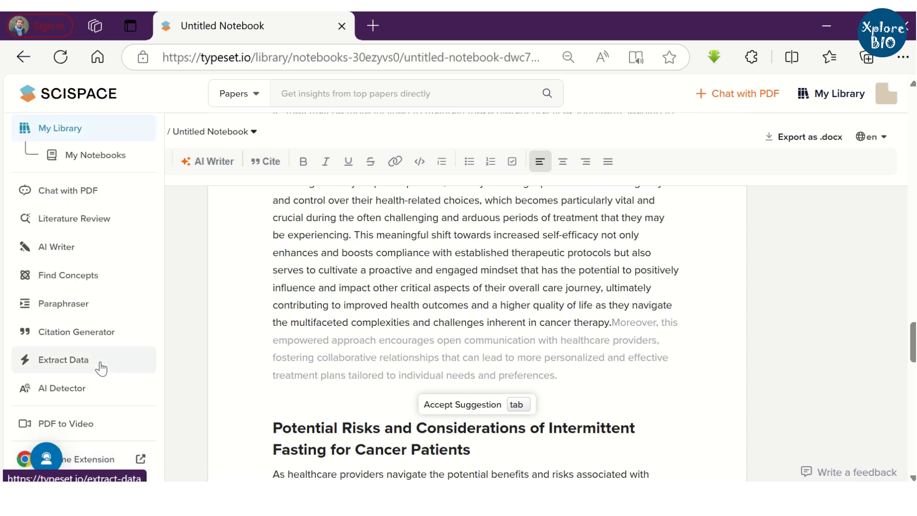
{"action": "scroll", "coordinate": [100, 369], "scroll_direction": "up", "scroll_amount": 1}
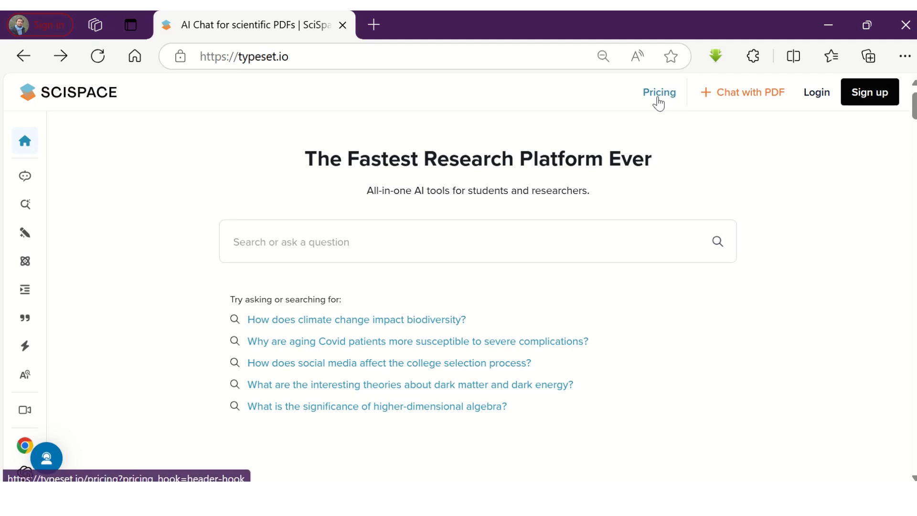
- Review the Basic, Premium and Labs & Universities pricing plans and select the sale banner's discount code
{"action": "left_click", "coordinate": [658, 95]}
{"action": "scroll", "coordinate": [390, 253], "scroll_direction": "down", "scroll_amount": 2}
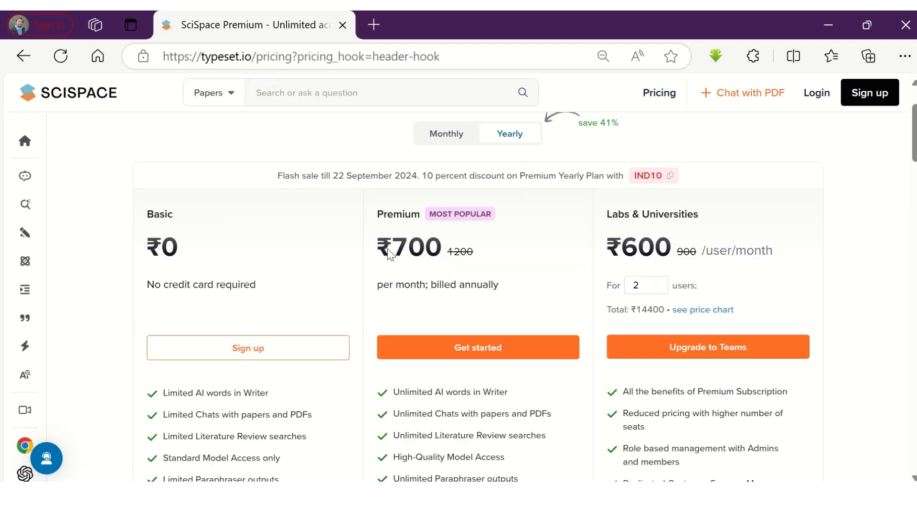
{"action": "scroll", "coordinate": [205, 222], "scroll_direction": "down", "scroll_amount": 4}
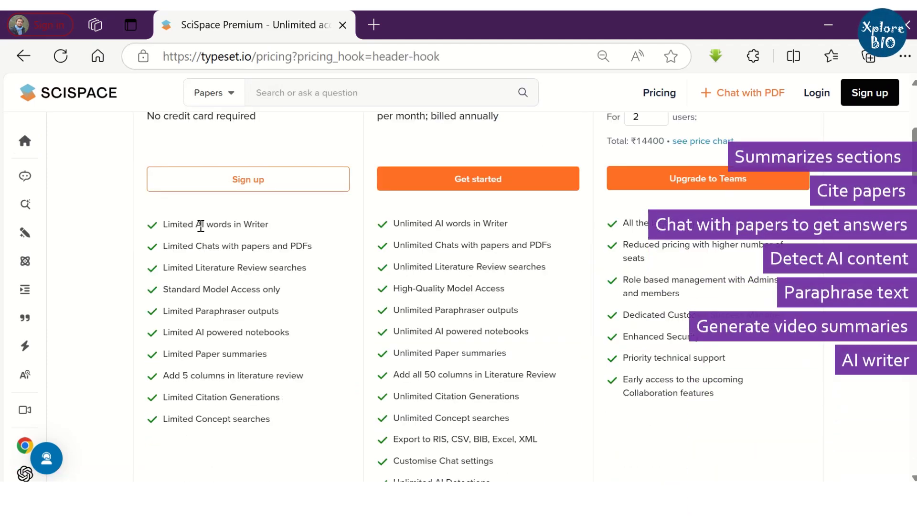
{"action": "scroll", "coordinate": [191, 402], "scroll_direction": "up", "scroll_amount": 2}
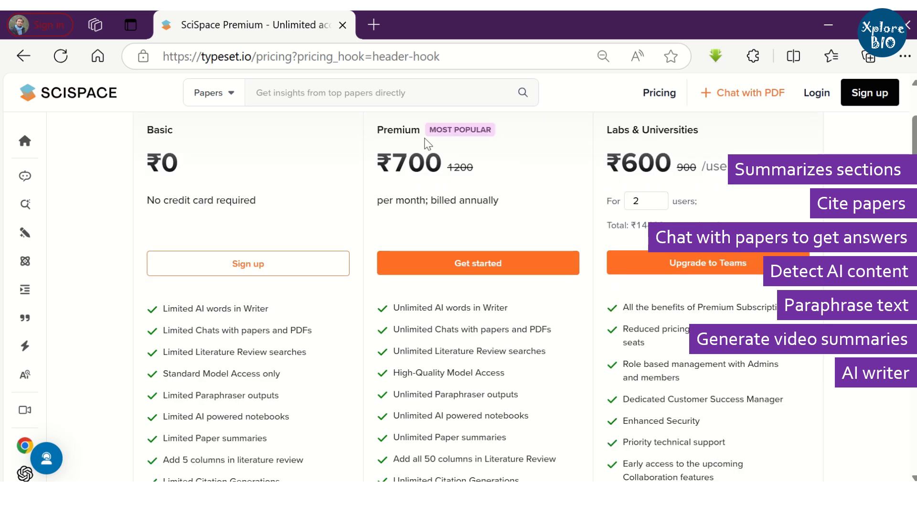
{"action": "scroll", "coordinate": [439, 160], "scroll_direction": "down", "scroll_amount": 2}
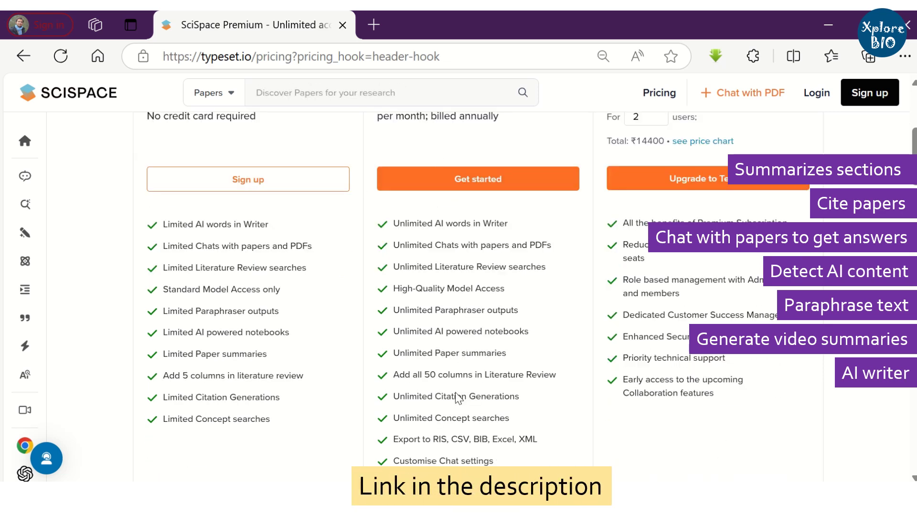
{"action": "scroll", "coordinate": [458, 396], "scroll_direction": "down", "scroll_amount": 2}
{"action": "scroll", "coordinate": [443, 402], "scroll_direction": "up", "scroll_amount": 8}
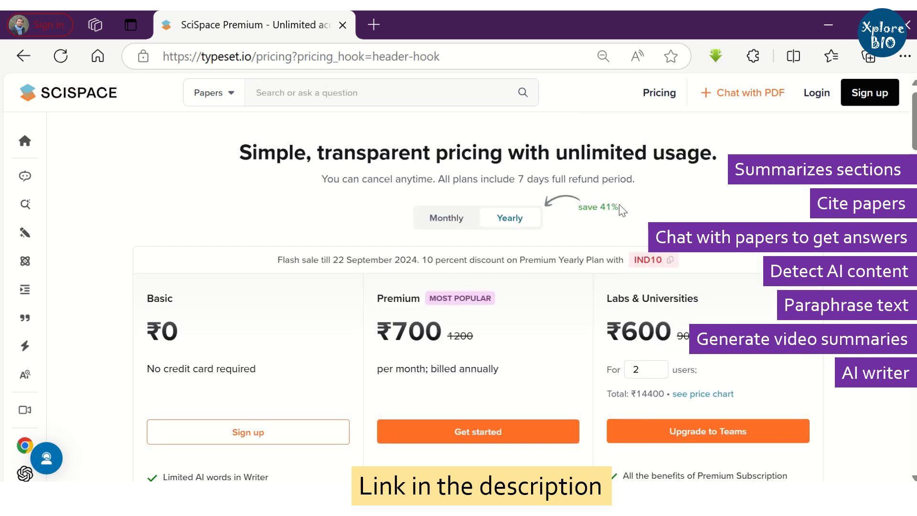
{"action": "left_click_drag", "start_coordinate": [422, 261], "coordinate": [425, 278]}
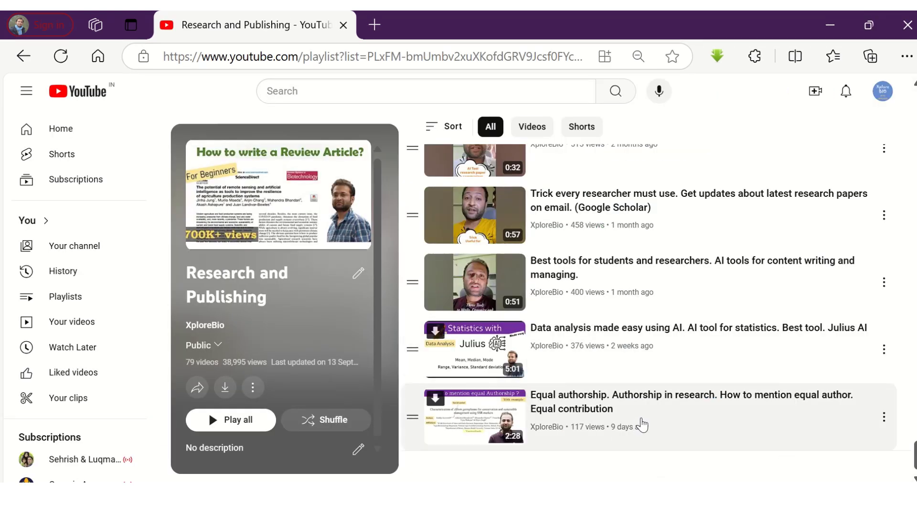
{"action": "scroll", "coordinate": [642, 423], "scroll_direction": "up", "scroll_amount": 7}
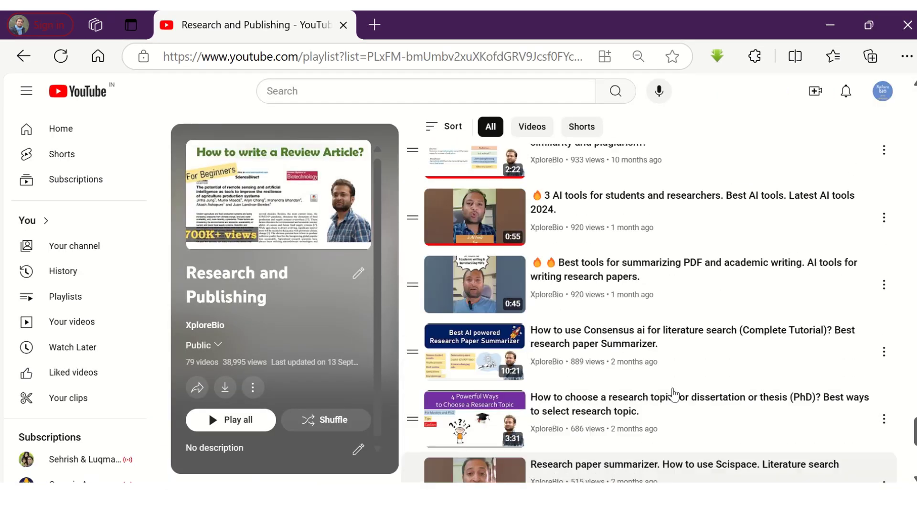
{"action": "scroll", "coordinate": [674, 395], "scroll_direction": "up", "scroll_amount": 5}
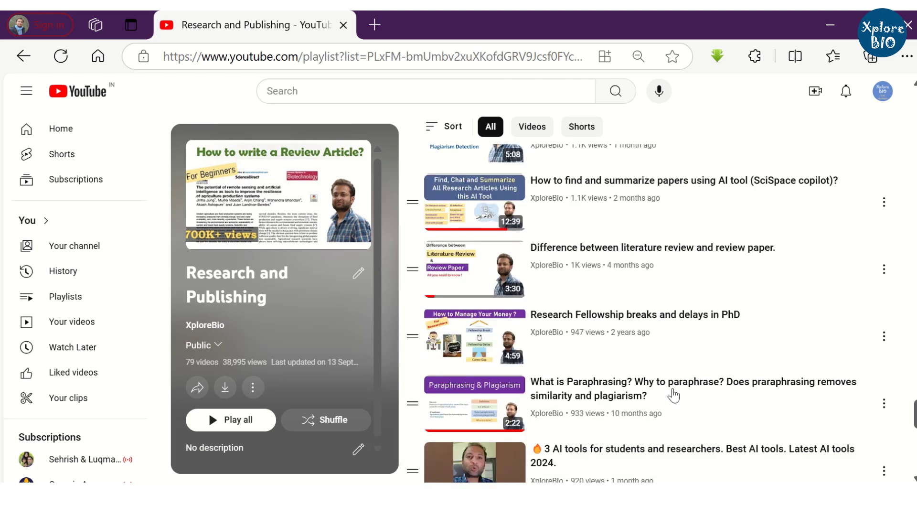
{"action": "scroll", "coordinate": [661, 378], "scroll_direction": "up", "scroll_amount": 10}
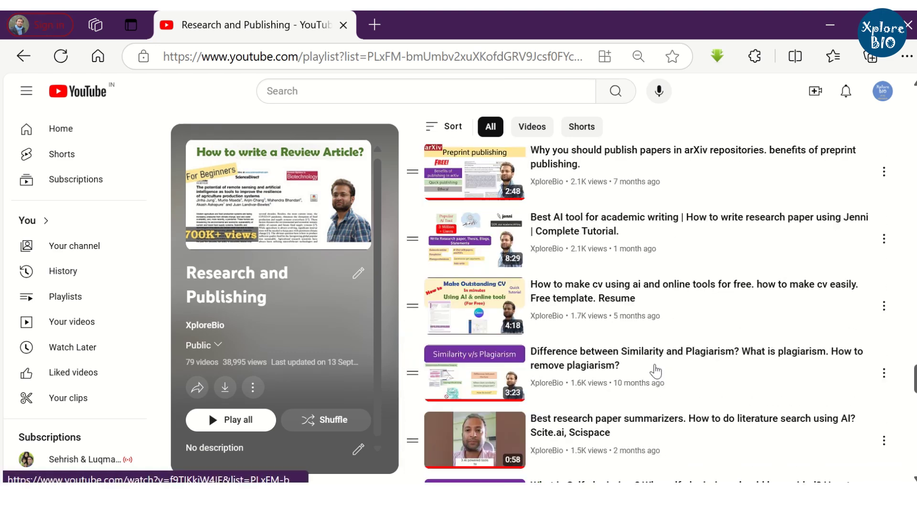
{"action": "scroll", "coordinate": [656, 370], "scroll_direction": "up", "scroll_amount": 8}
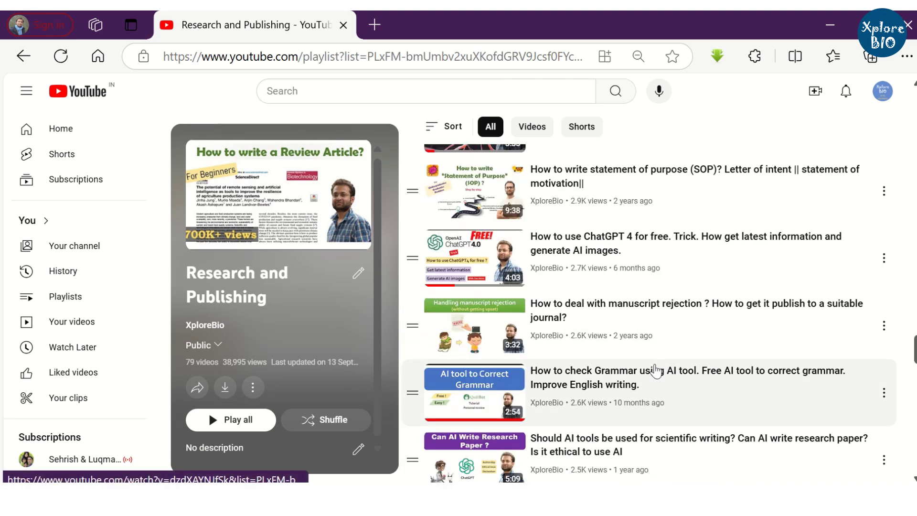
{"action": "scroll", "coordinate": [656, 370], "scroll_direction": "up", "scroll_amount": 4}
{"action": "scroll", "coordinate": [698, 366], "scroll_direction": "up", "scroll_amount": 3}
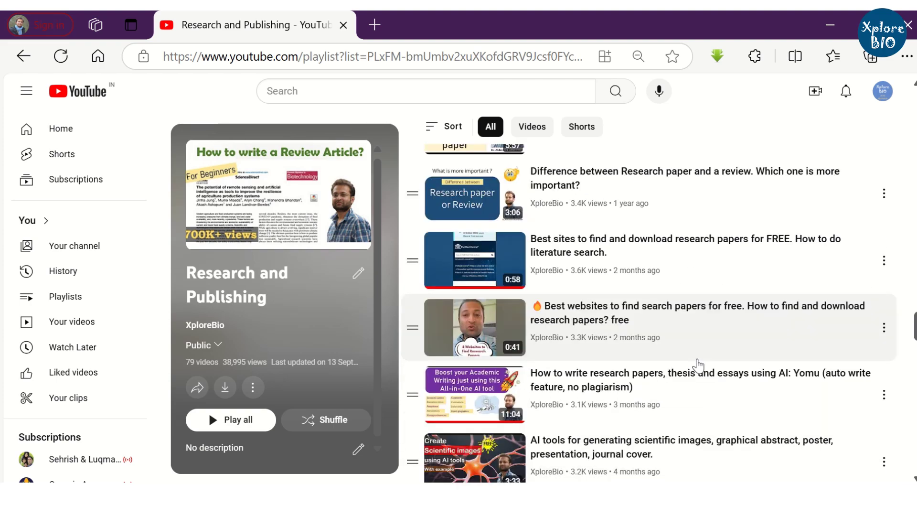
{"action": "scroll", "coordinate": [697, 365], "scroll_direction": "up", "scroll_amount": 4}
{"action": "scroll", "coordinate": [698, 366], "scroll_direction": "up", "scroll_amount": 6}
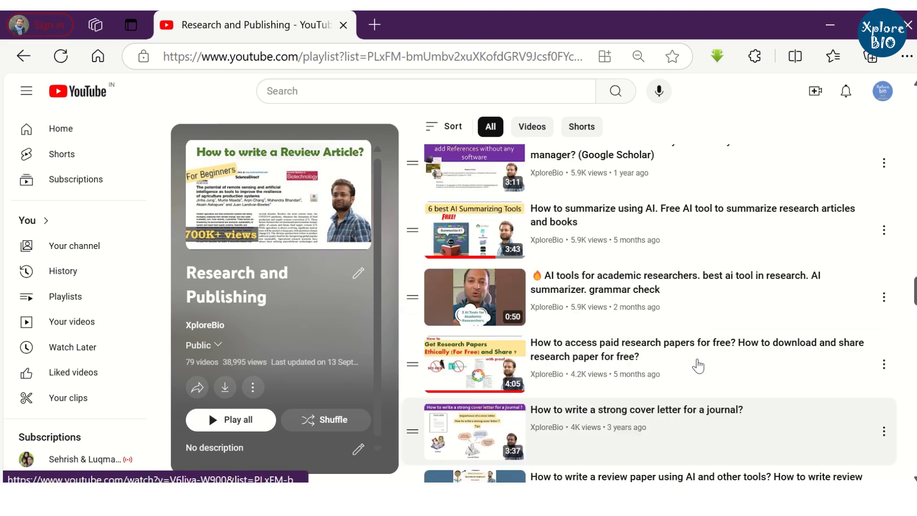
{"action": "scroll", "coordinate": [698, 366], "scroll_direction": "up", "scroll_amount": 3}
{"action": "scroll", "coordinate": [698, 365], "scroll_direction": "up", "scroll_amount": 7}
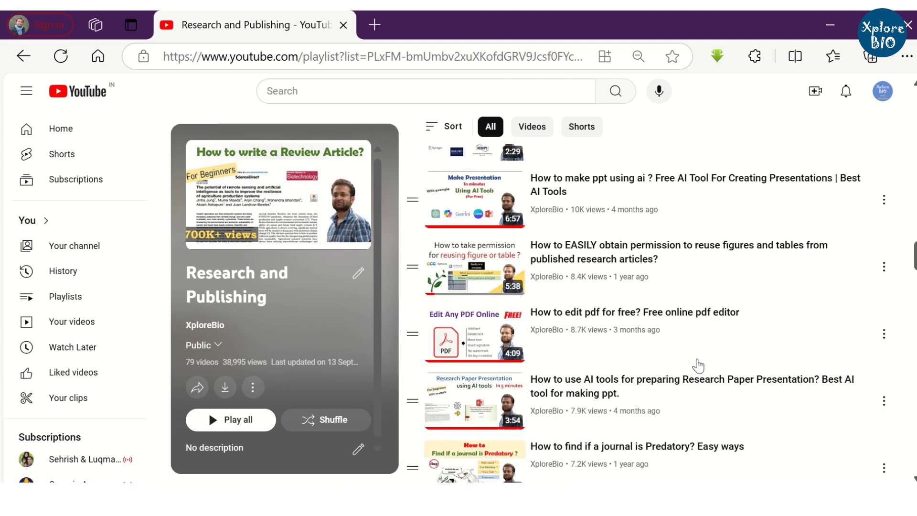
{"action": "scroll", "coordinate": [697, 365], "scroll_direction": "up", "scroll_amount": 7}
{"action": "scroll", "coordinate": [698, 366], "scroll_direction": "up", "scroll_amount": 5}
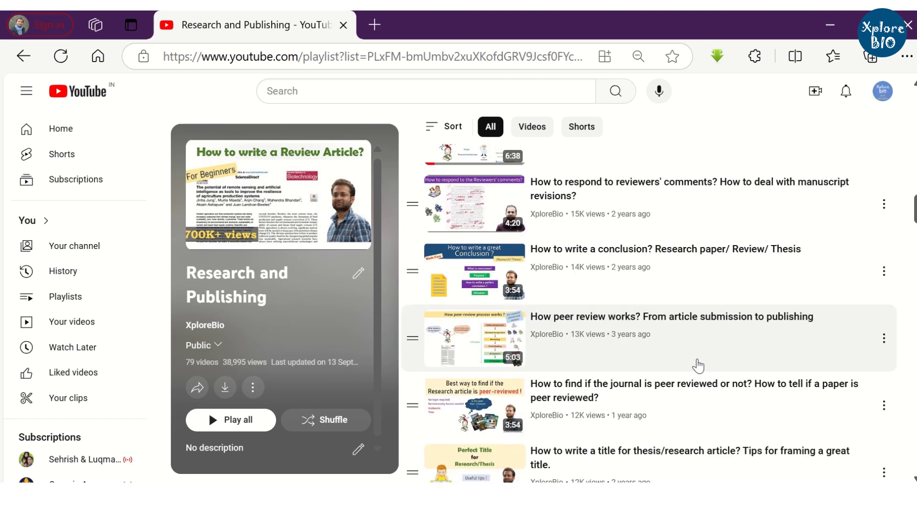